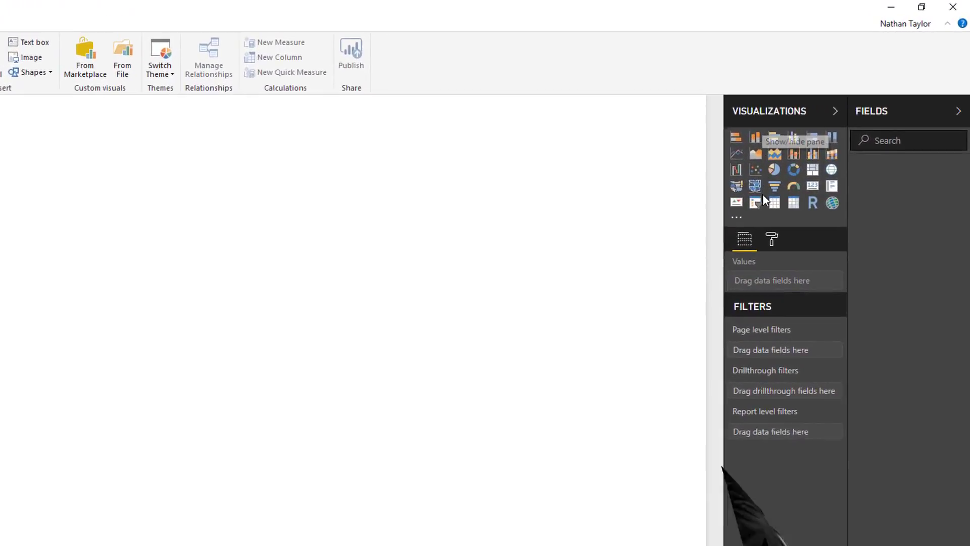
Import the as Timeline custom visual from the marketplace, filtered to the Time category.
left_click(709, 250)
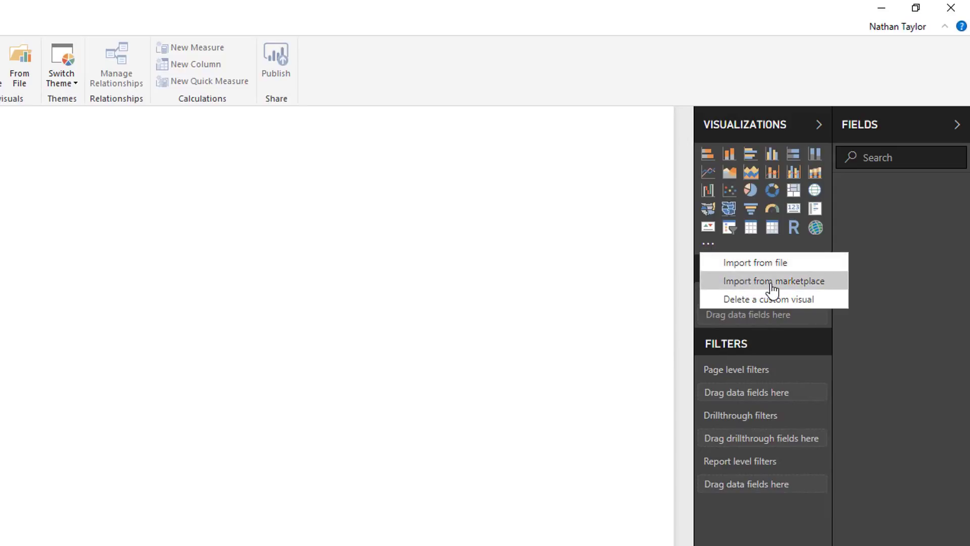
left_click(756, 281)
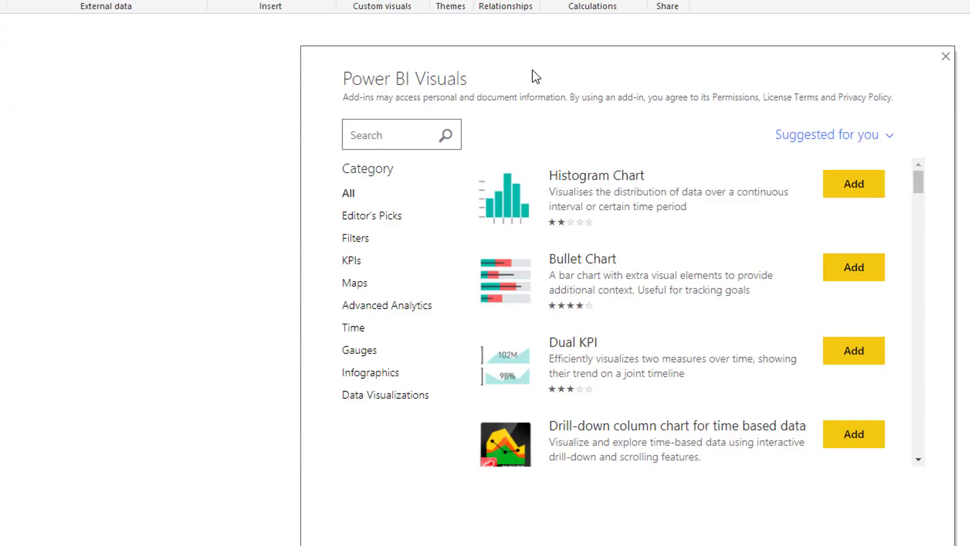
left_click(355, 331)
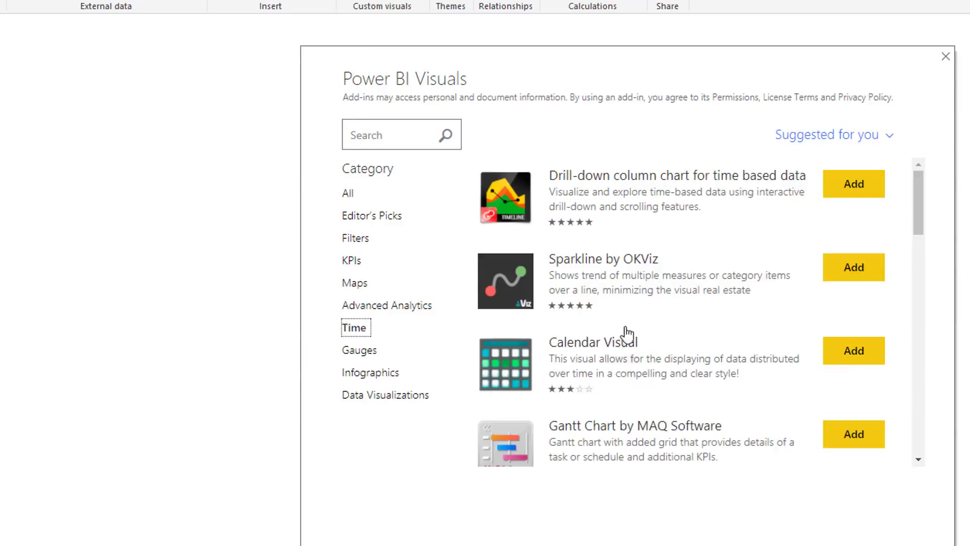
scroll(687, 288, "down", 7)
scroll(686, 295, "down", 8)
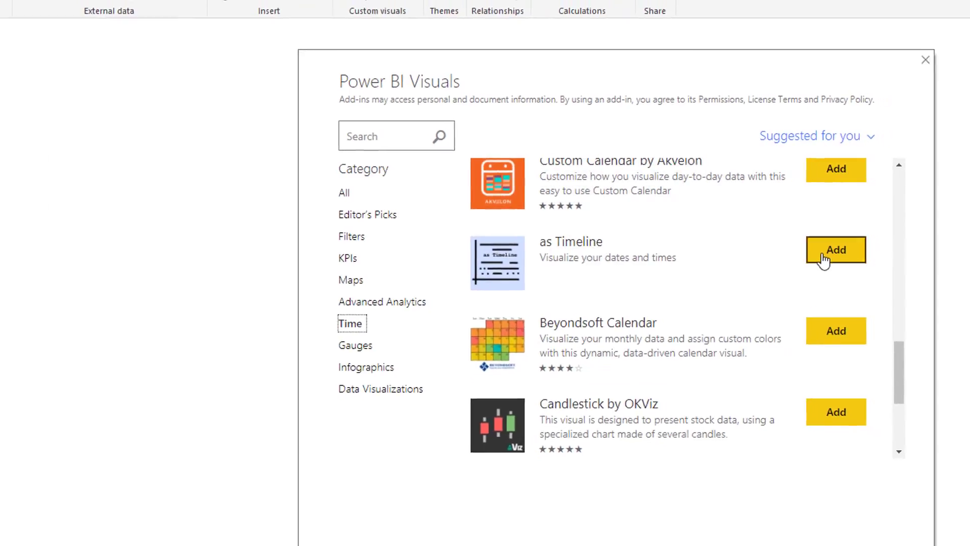
left_click(823, 260)
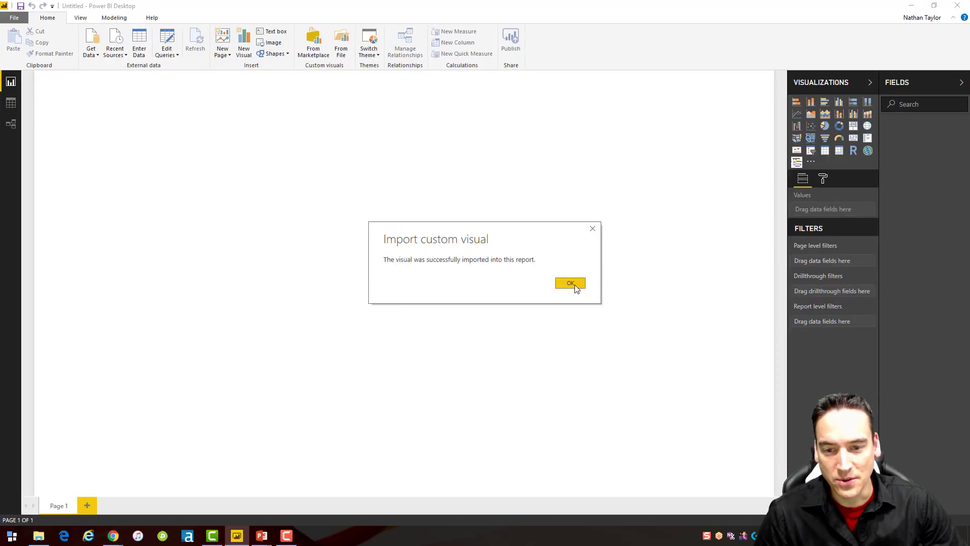
Dismiss the import message, then place an as Timeline visual enlarged over the upper-left canvas.
left_click(571, 283)
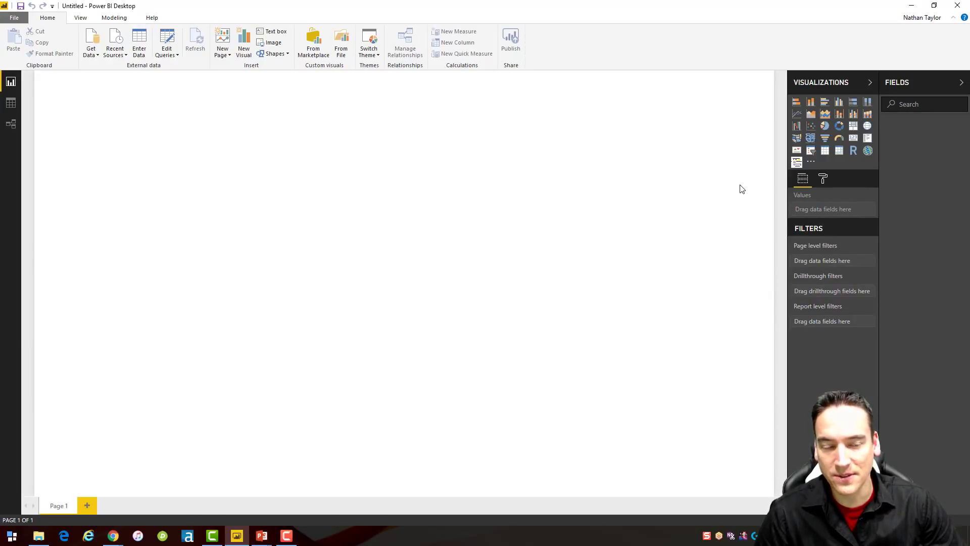
left_click(796, 162)
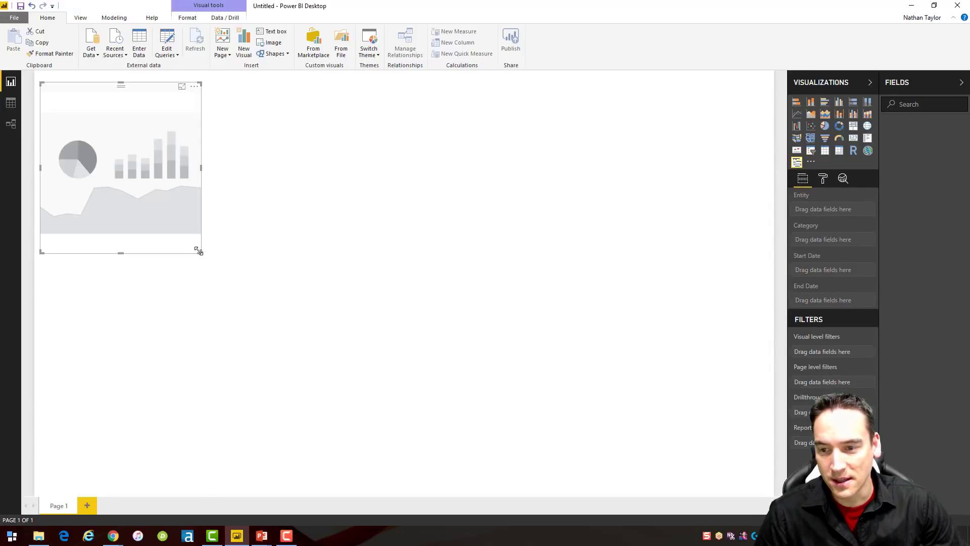
left_click_drag(198, 251, 482, 310)
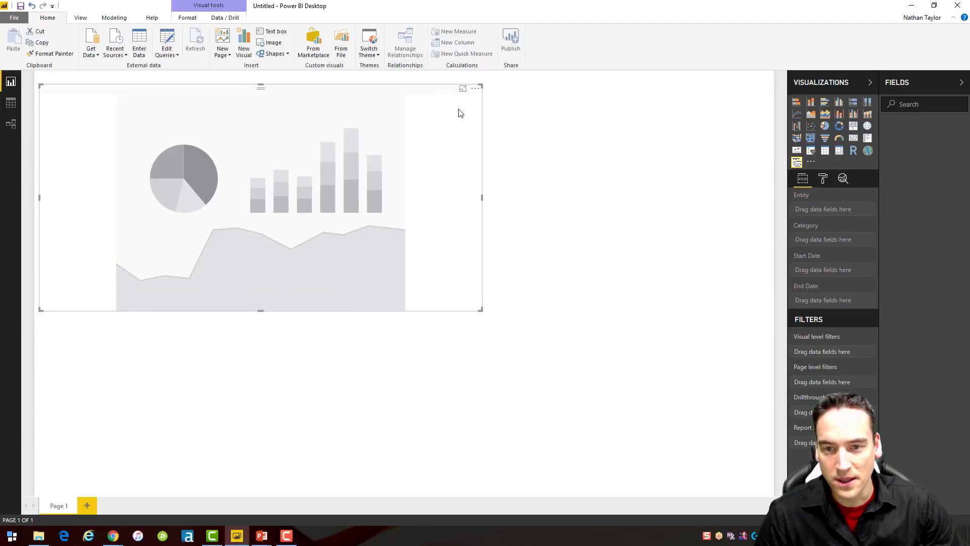
left_click_drag(424, 90, 424, 87)
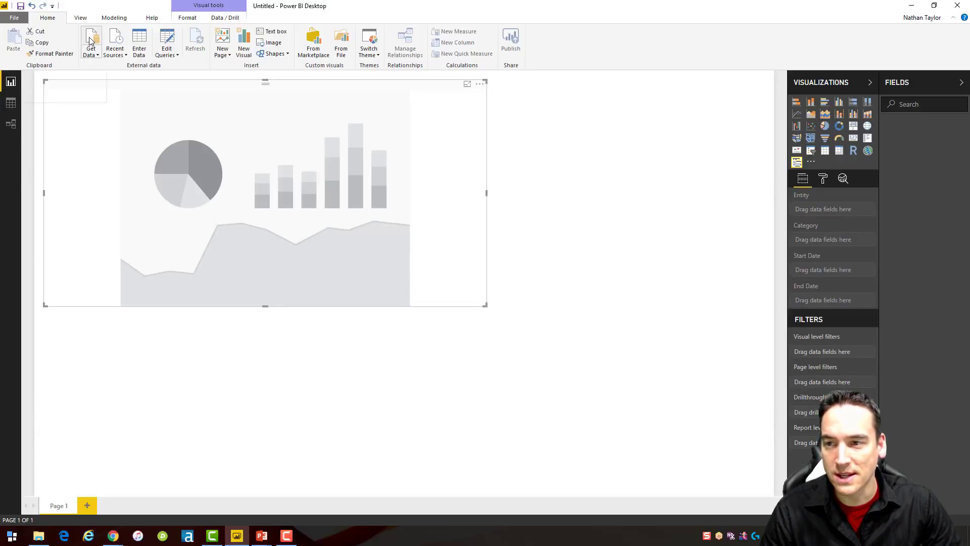
Open Get Data > More and select SharePoint Online List under Online Services.
left_click(95, 54)
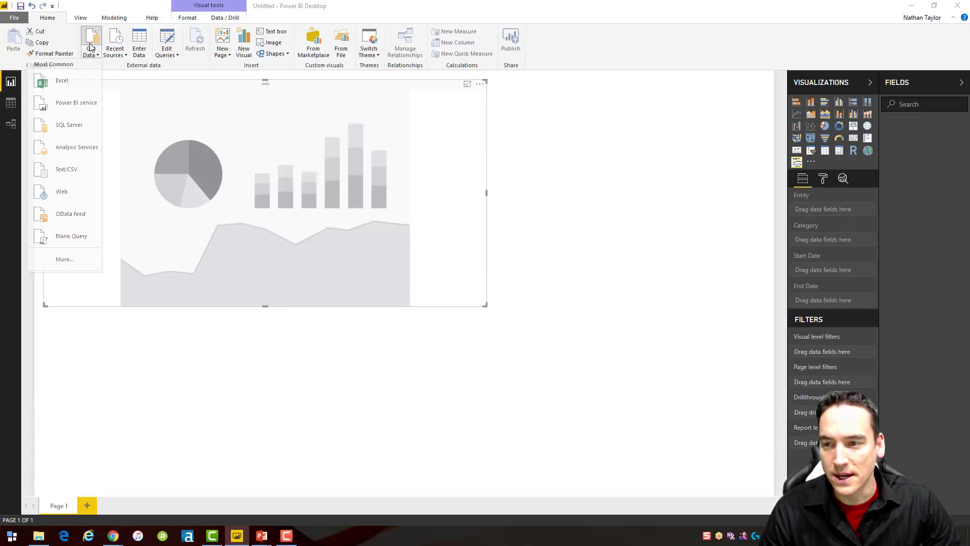
left_click(91, 37)
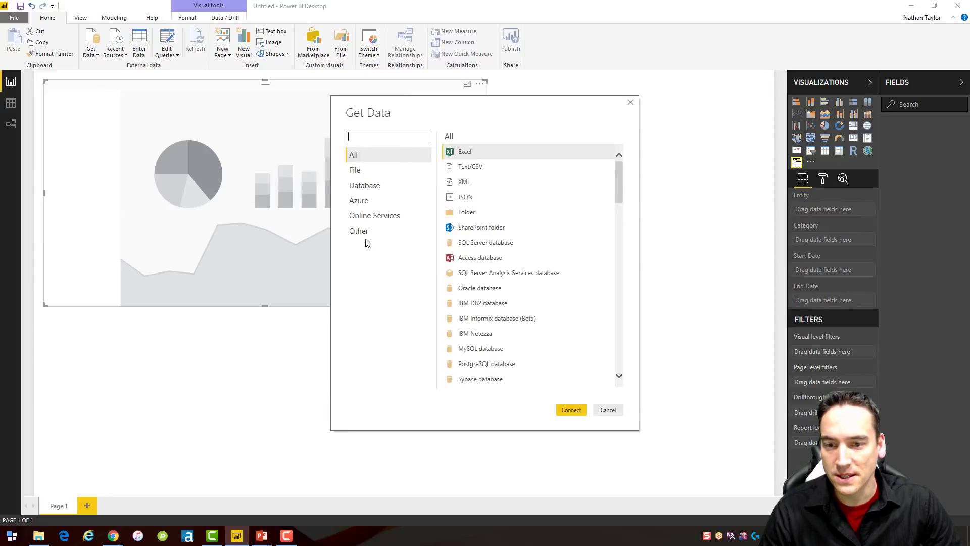
left_click(371, 218)
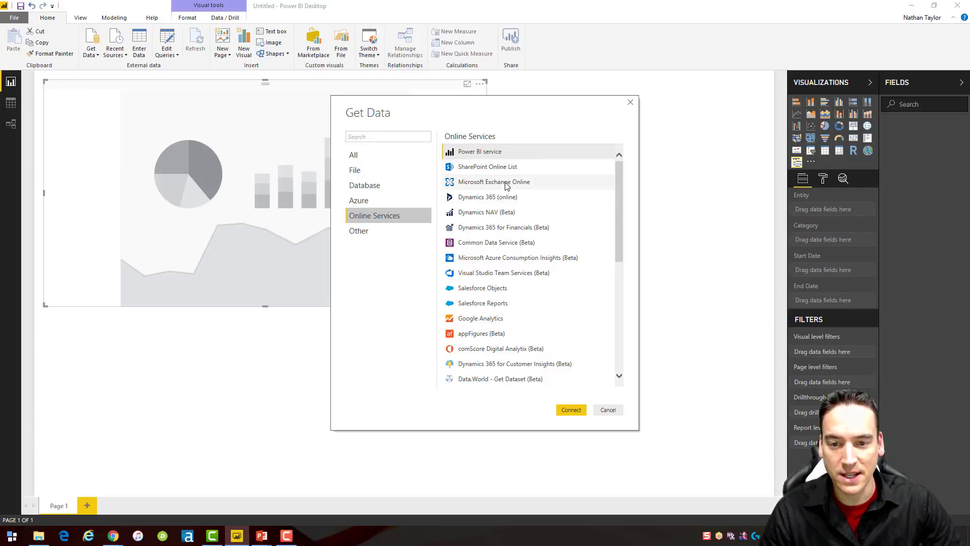
scroll(505, 185, "down", 1)
scroll(506, 186, "down", 5)
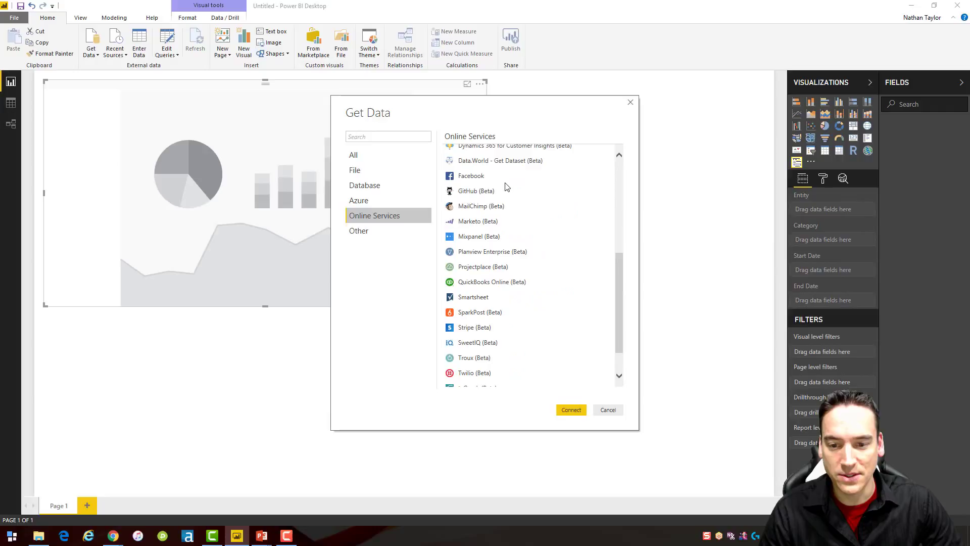
scroll(505, 188, "down", 3)
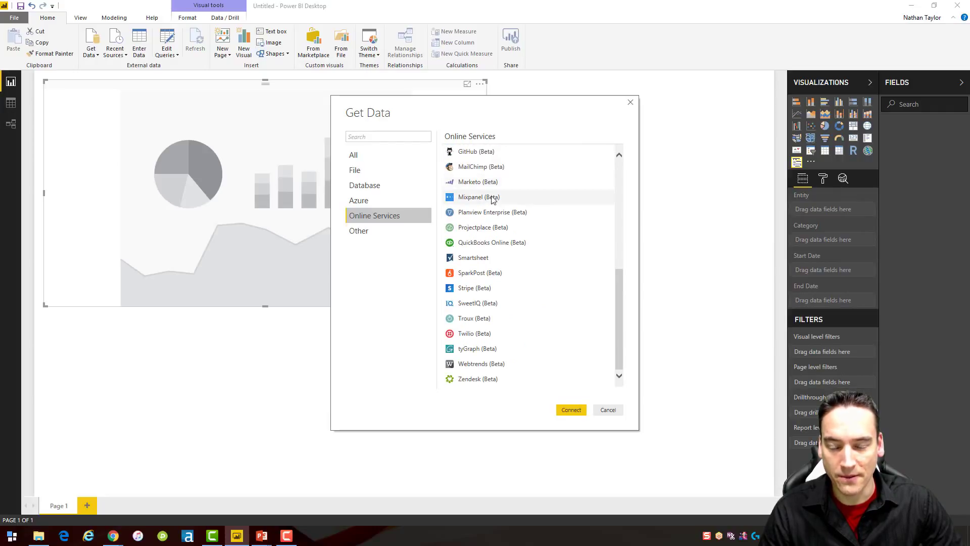
left_click(410, 231)
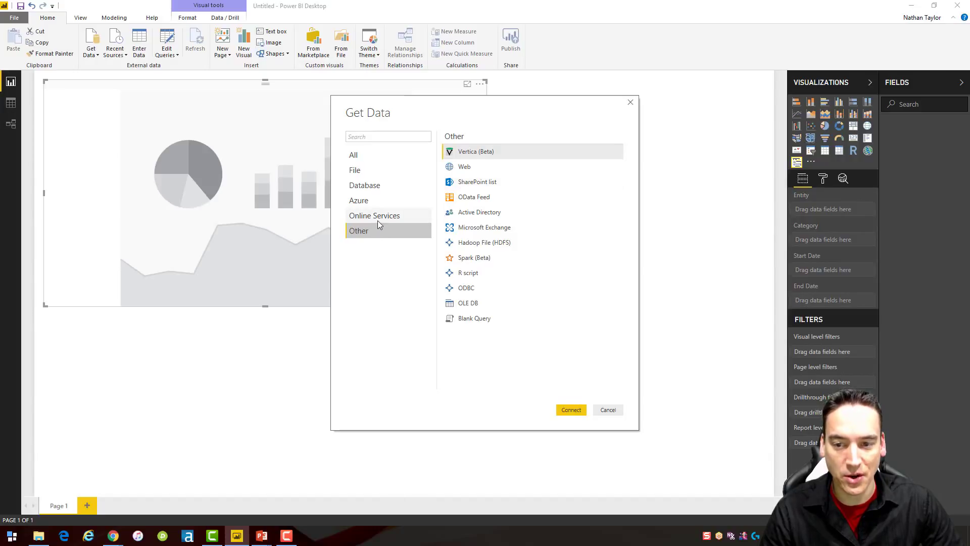
left_click(482, 183)
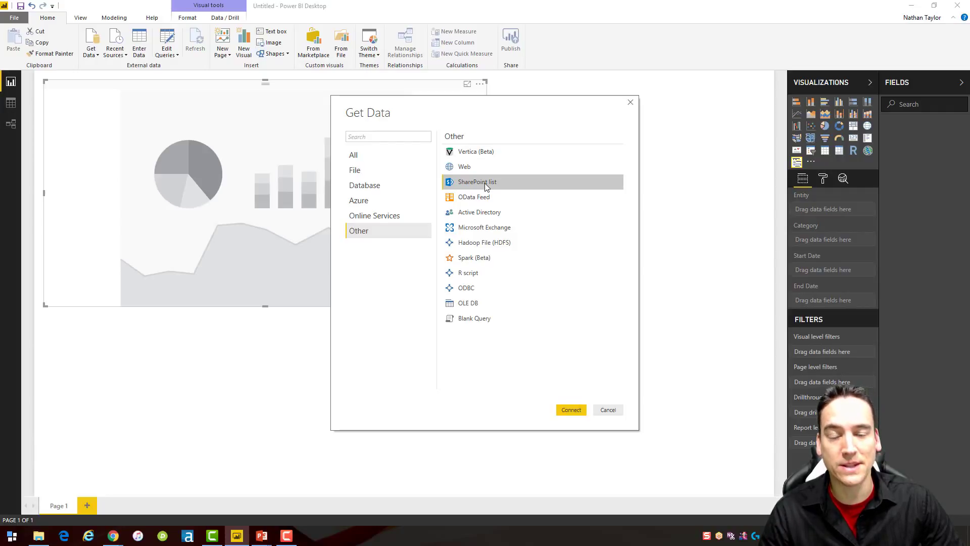
left_click(390, 219)
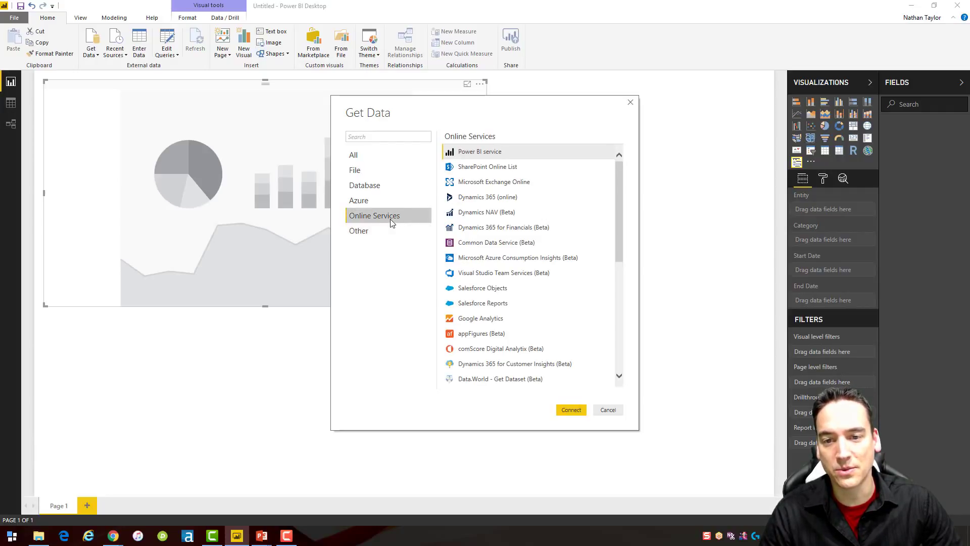
left_click(482, 169)
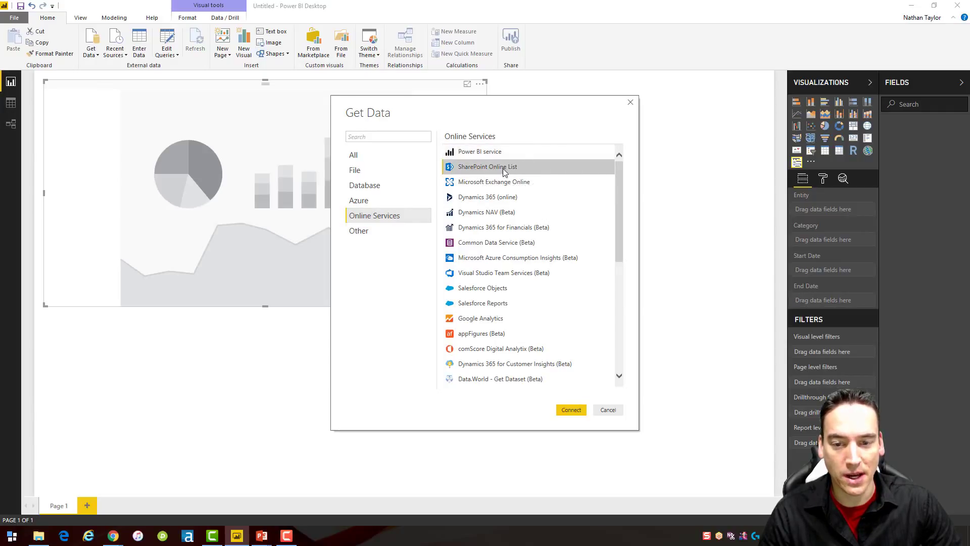
Connect with the SharePoint Online List source, then switch to Chrome to fetch the site URL.
left_click(571, 410)
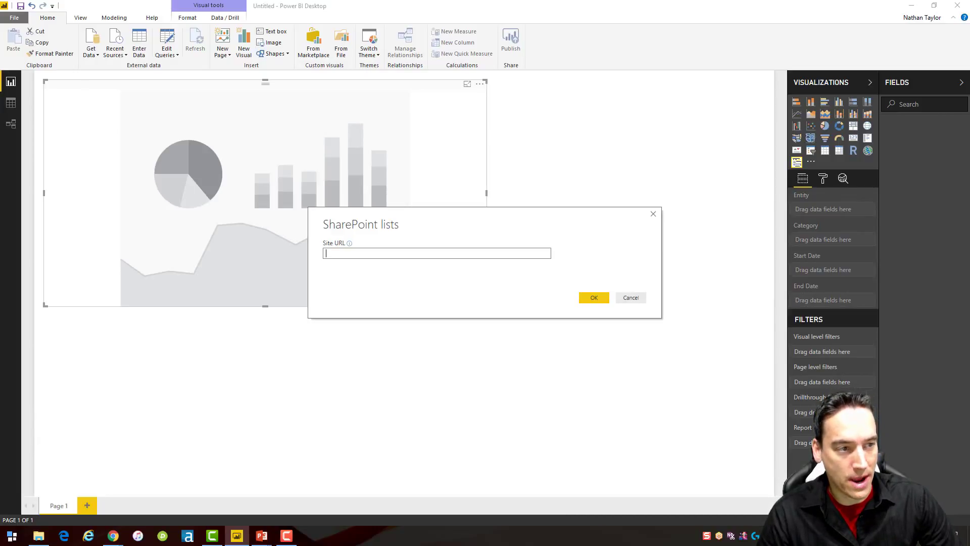
key("alt+Tab")
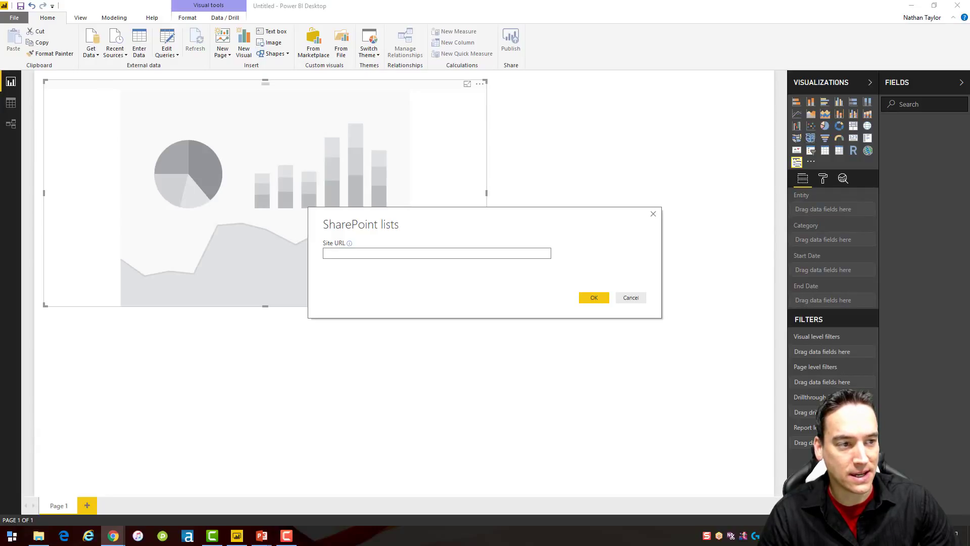
key("alt+Tab")
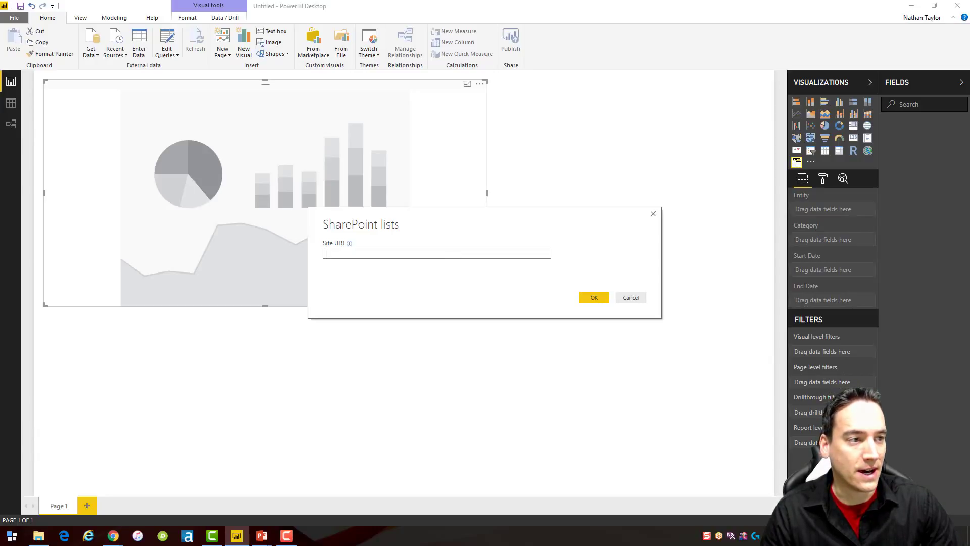
key("alt+Tab")
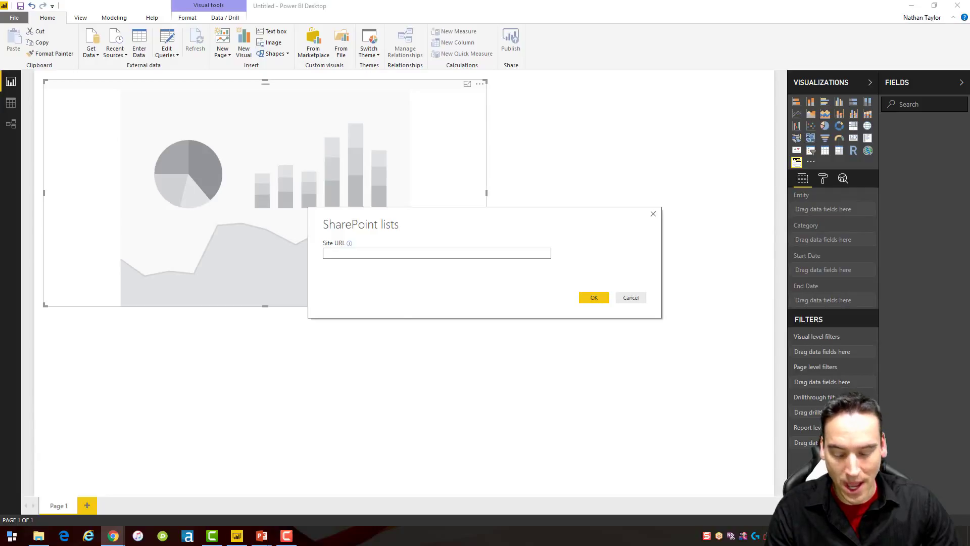
Paste the site address as Site URL, and after the 404 error, trim it to the sharepoint.com root.
left_click(378, 252)
key("ctrl+v")
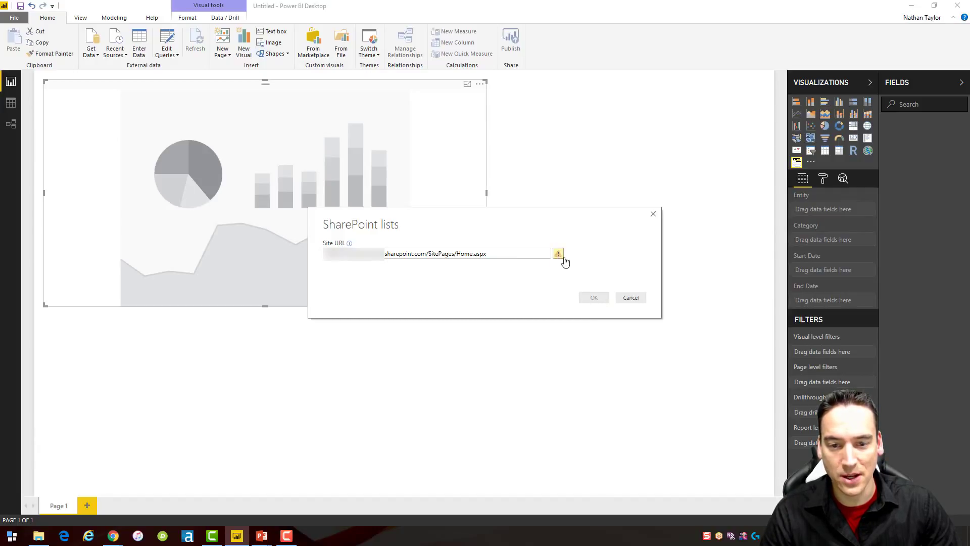
key("BackSpace")
key("BackSpace")
key("BackSpace")
key("BackSpace")
key("BackSpace")
key("BackSpace")
key("BackSpace")
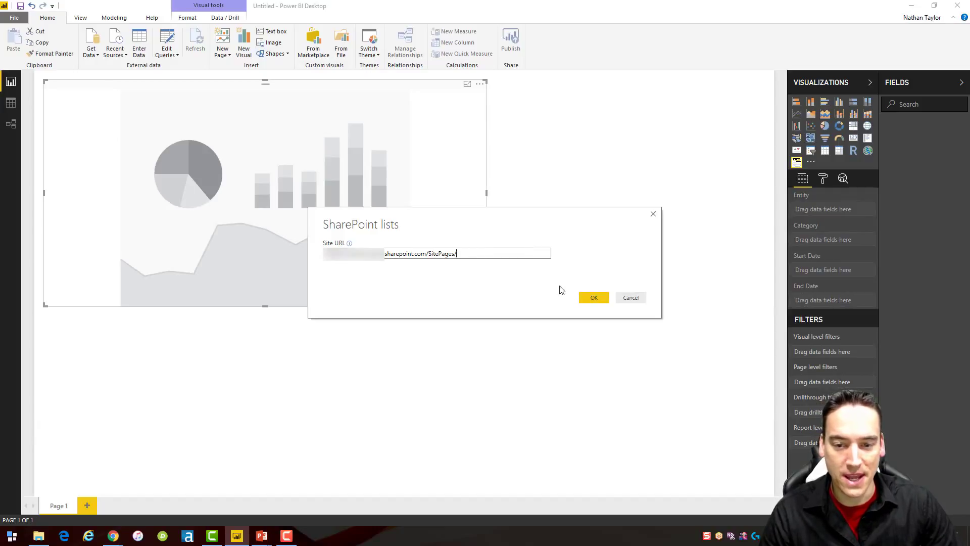
left_click(589, 298)
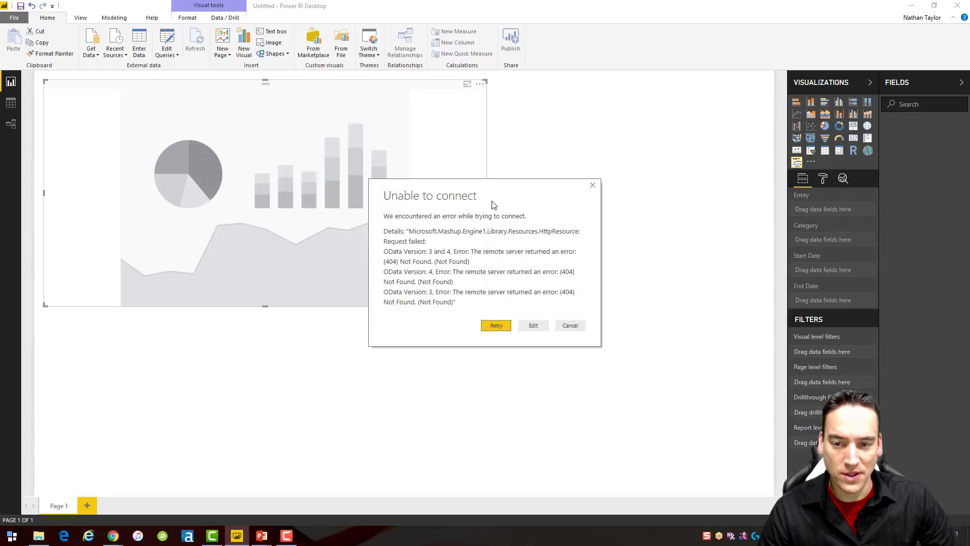
left_click(534, 326)
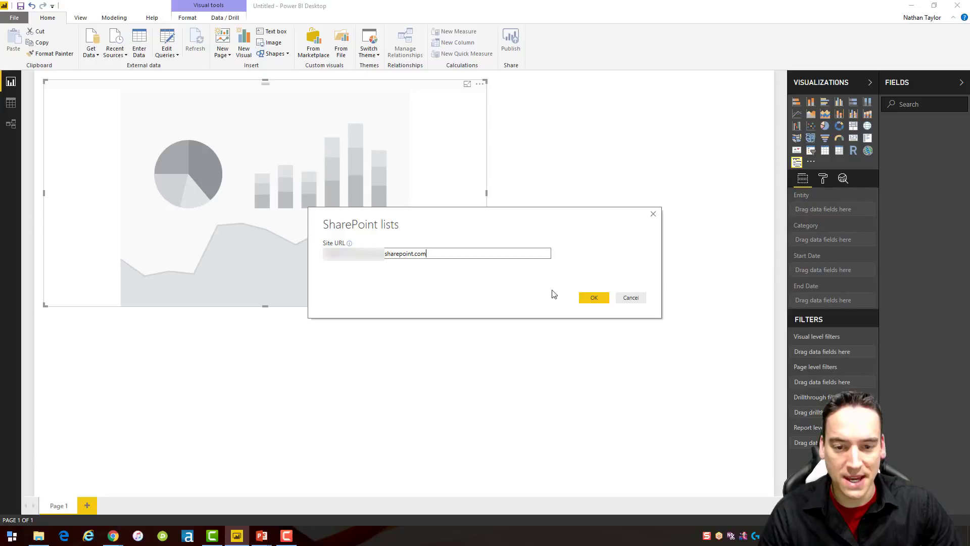
Connect to the site root, tick Informatics Projects and Tasks in the Navigator, and load it.
left_click(594, 297)
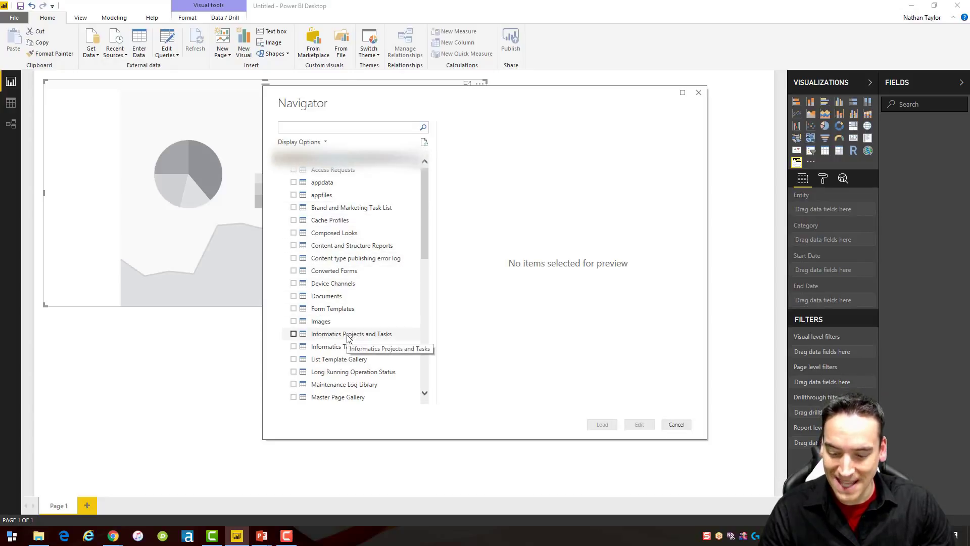
left_click(294, 334)
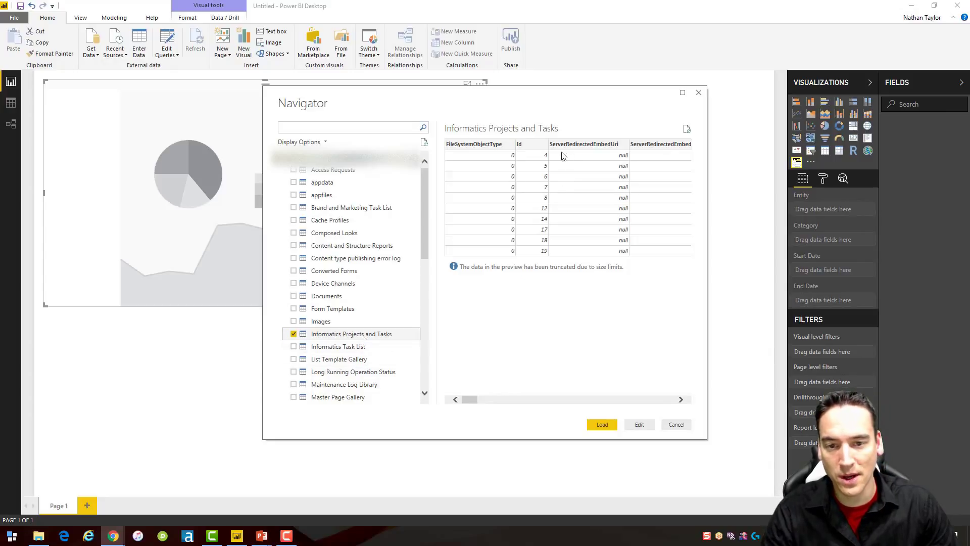
left_click(601, 424)
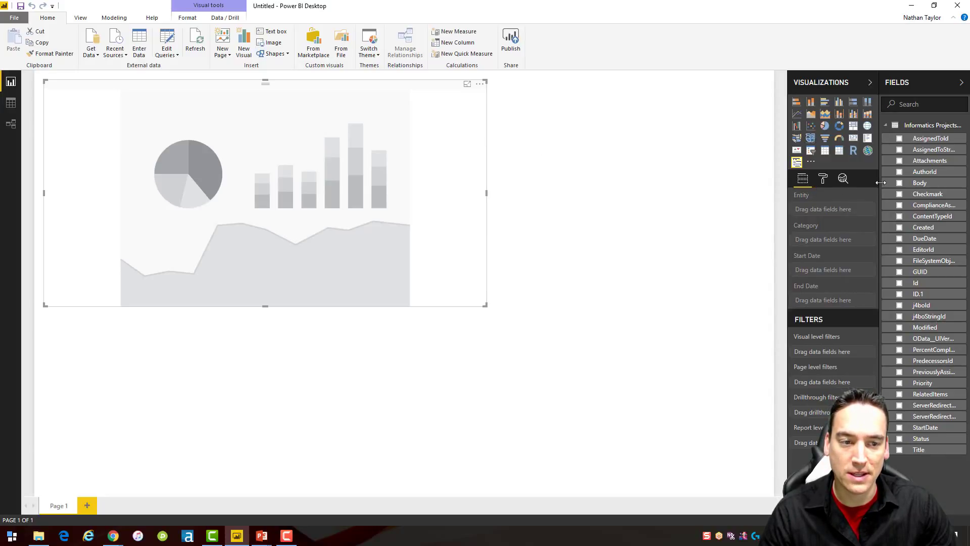
Put StartDate in the timeline's Start Date well and DueDate in its End Date well.
left_click_drag(880, 183, 839, 183)
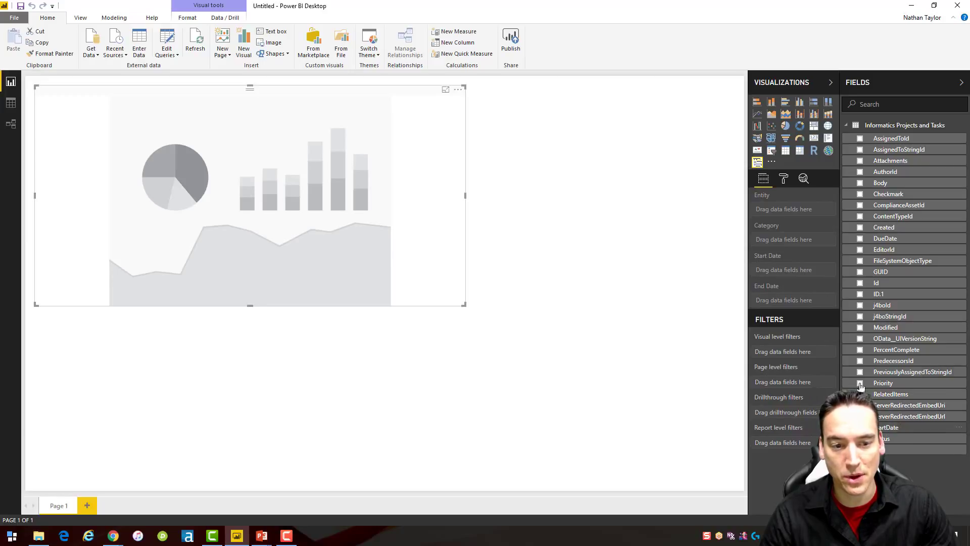
left_click_drag(889, 427, 797, 276)
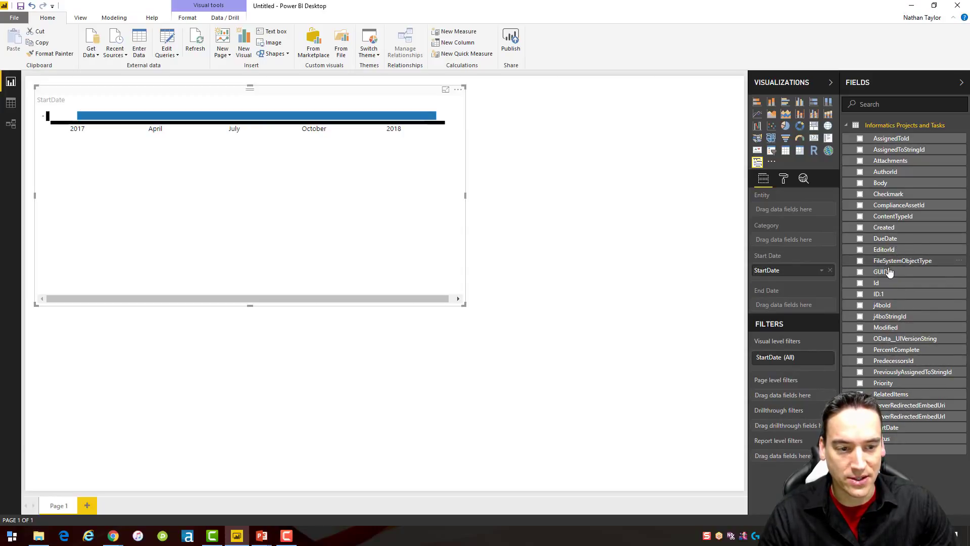
left_click_drag(894, 243, 790, 310)
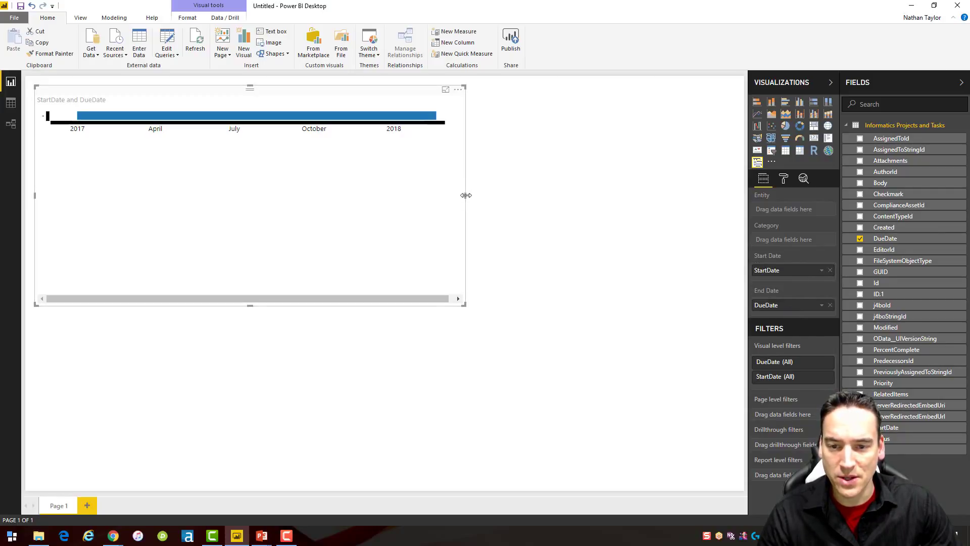
left_click_drag(466, 195, 470, 195)
left_click(531, 212)
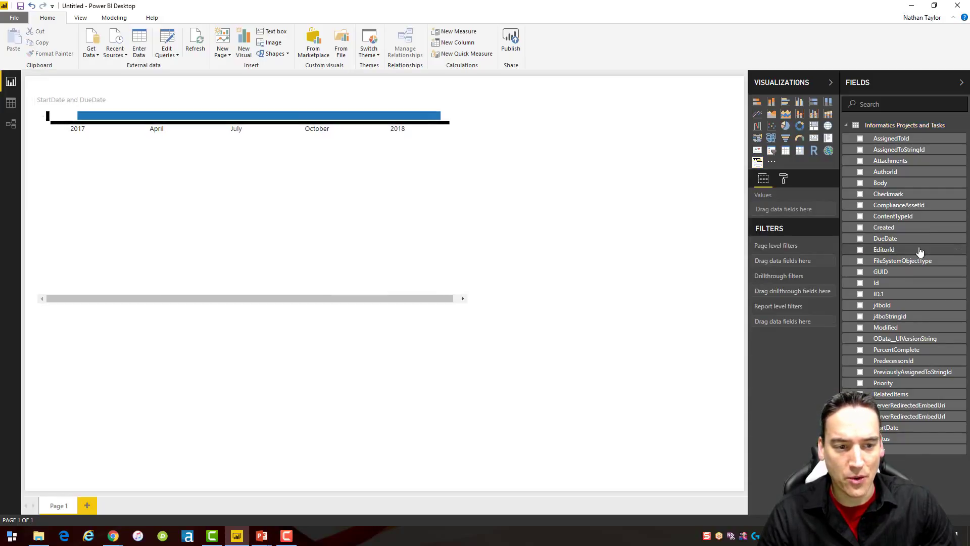
left_click(419, 169)
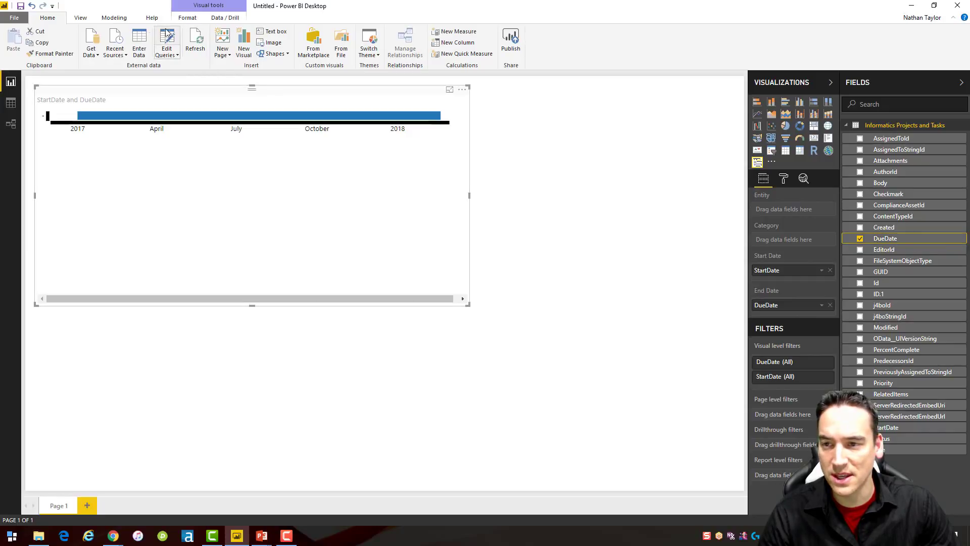
Change DueDate to the Date/Time type with the 03/14/2001 (MM/dd/yyyy) format.
left_click(111, 18)
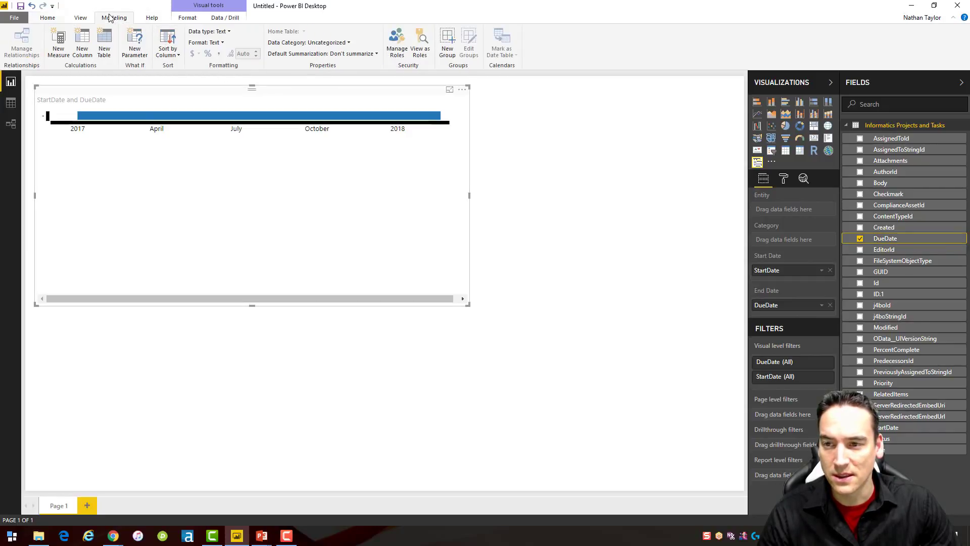
left_click(227, 32)
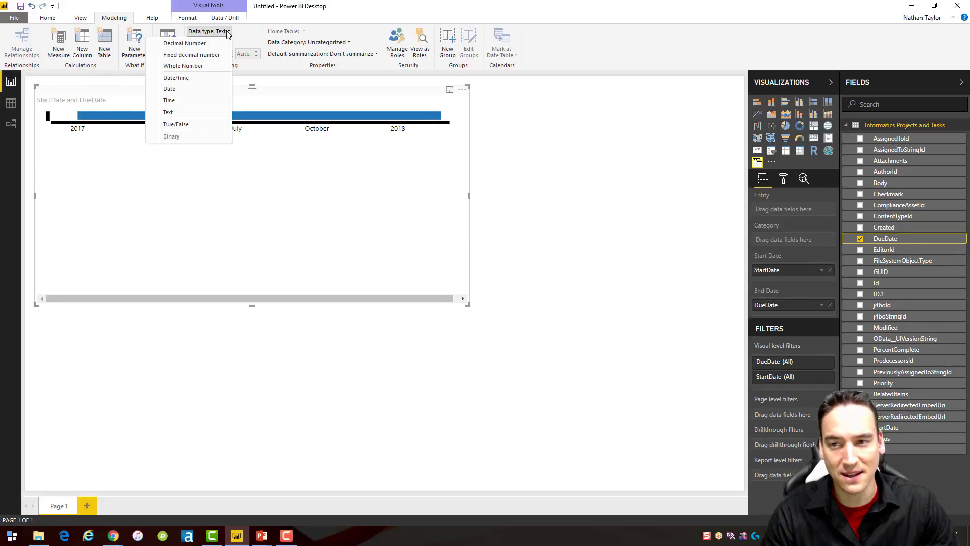
left_click(199, 78)
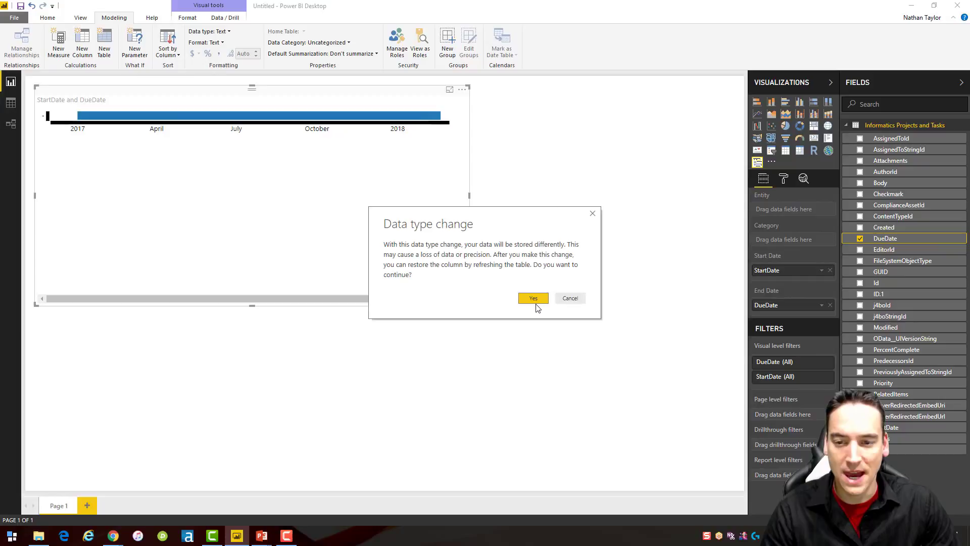
left_click(531, 298)
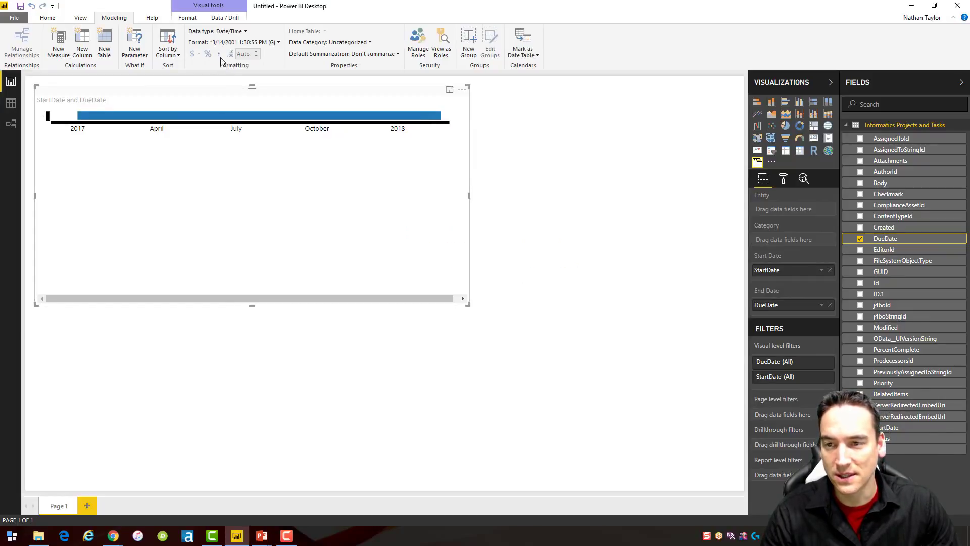
left_click(278, 43)
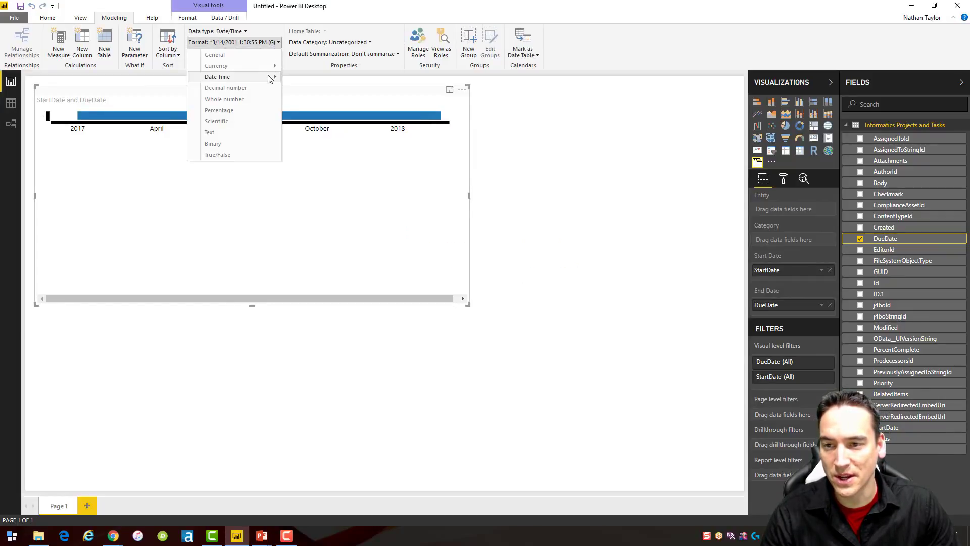
mouse_move(269, 78)
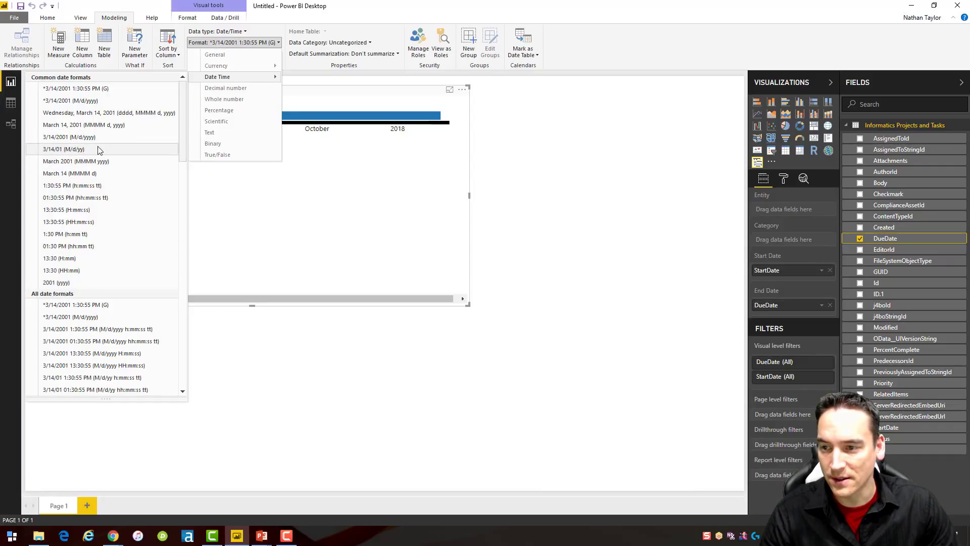
scroll(119, 235, "down", 18)
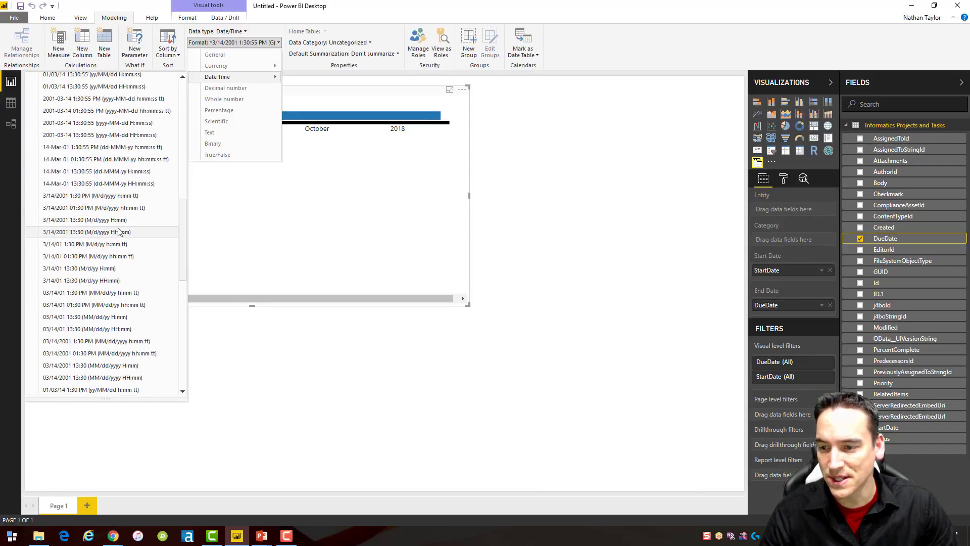
scroll(119, 235, "down", 3)
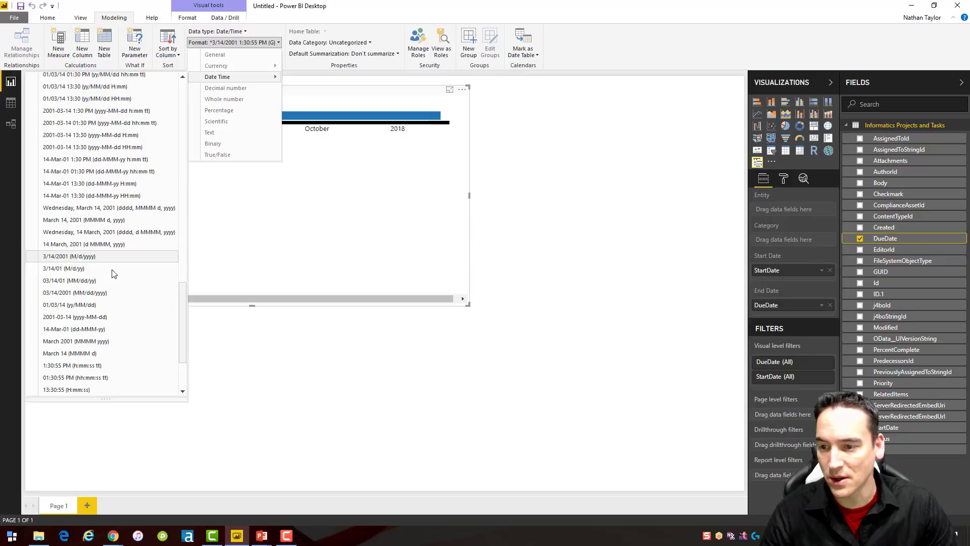
left_click(113, 293)
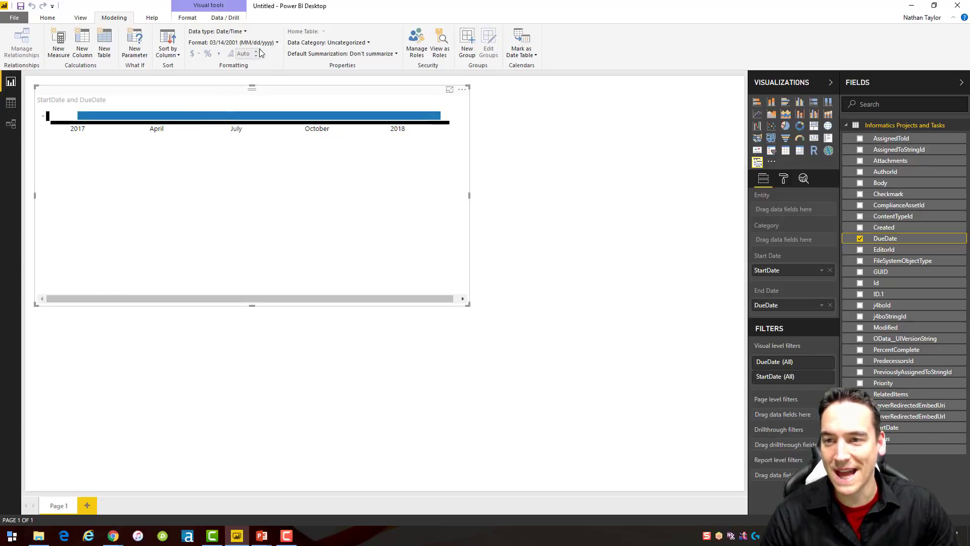
Change StartDate to the Date/Time type with the 03/14/2001 (MM/dd/yyyy) format.
left_click(925, 427)
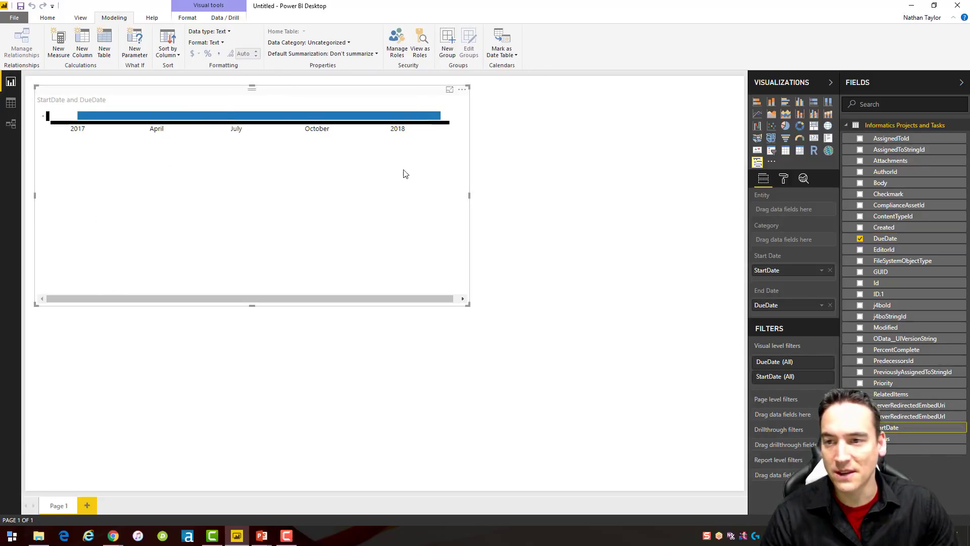
left_click(208, 32)
left_click(167, 77)
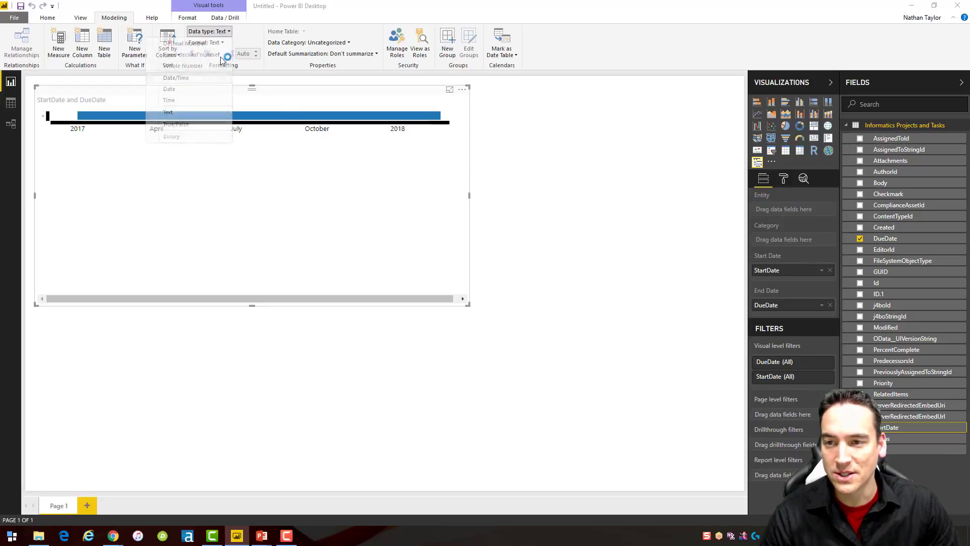
left_click(530, 298)
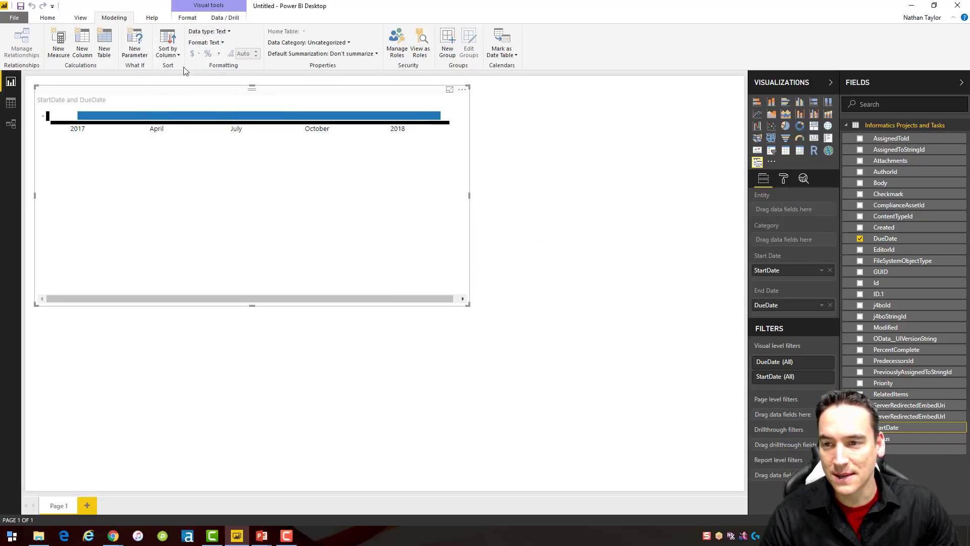
left_click(202, 42)
mouse_move(218, 77)
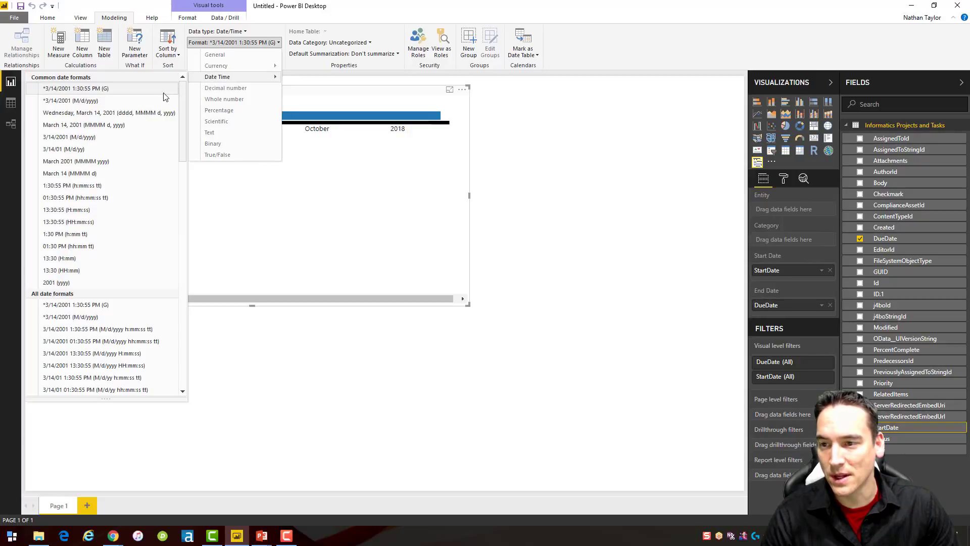
scroll(150, 317, "down", 15)
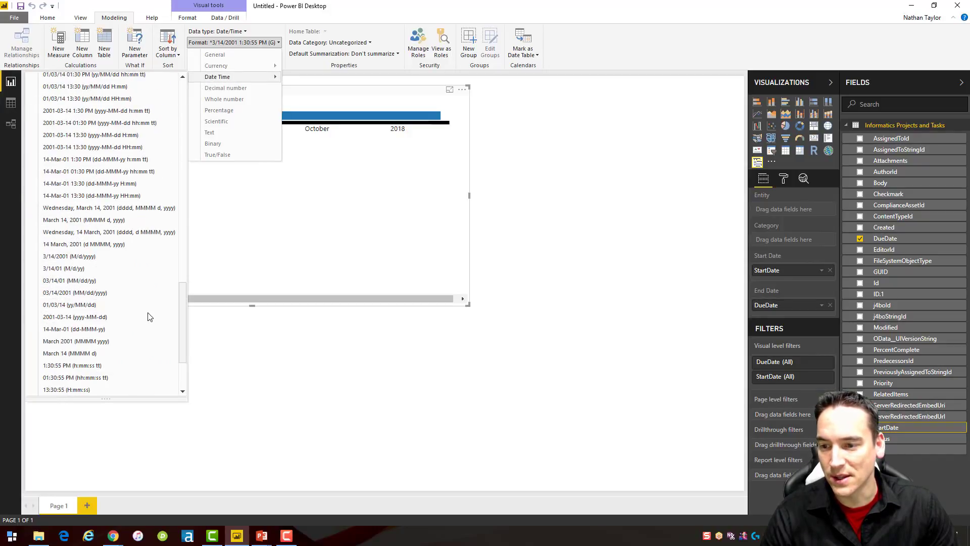
left_click(136, 292)
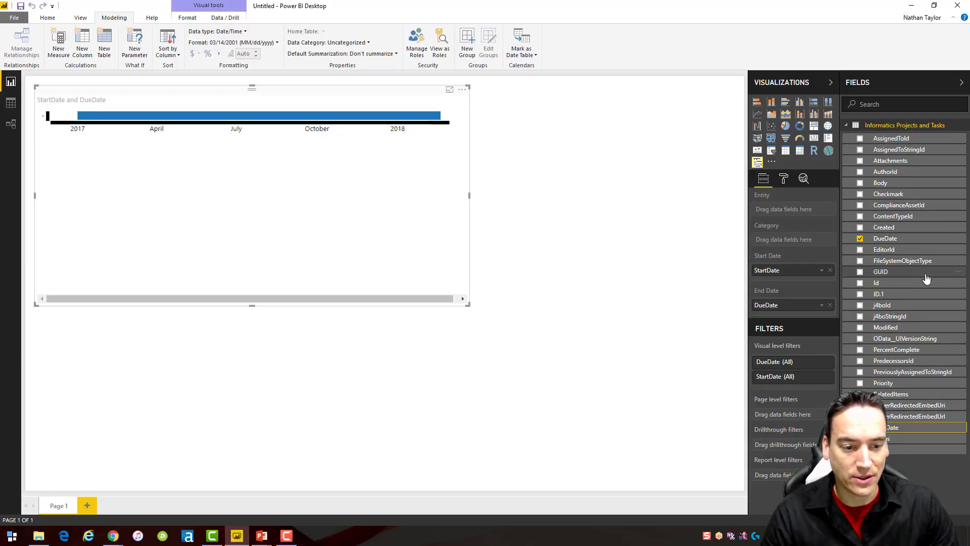
Put Title in the Entity well and Priority in Category, widening the timeline across the canvas.
left_click_drag(909, 450, 804, 217)
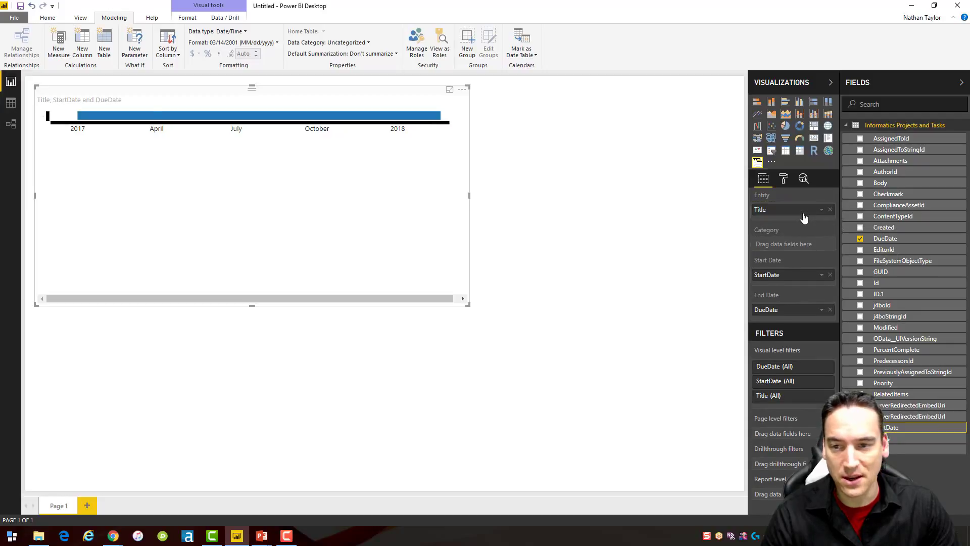
left_click_drag(470, 200, 744, 197)
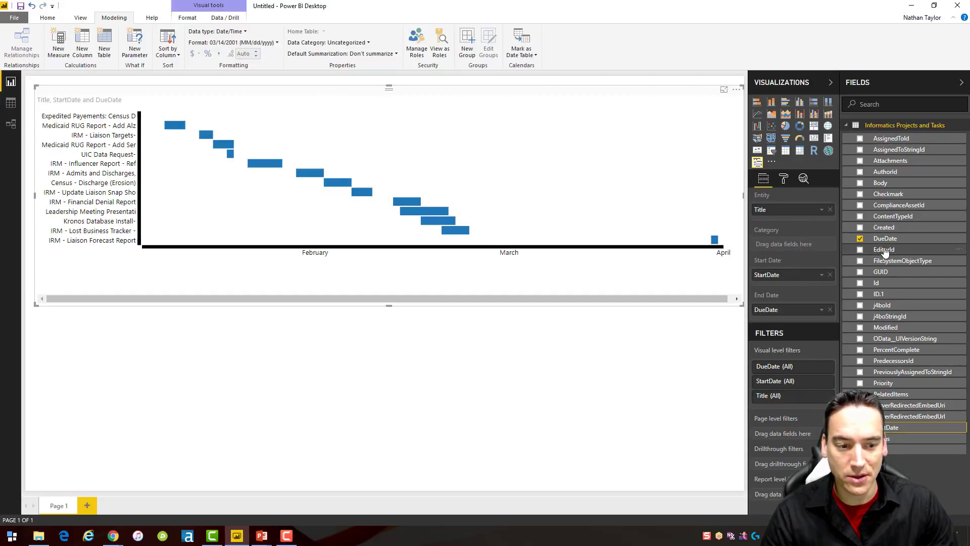
left_click_drag(883, 383, 804, 245)
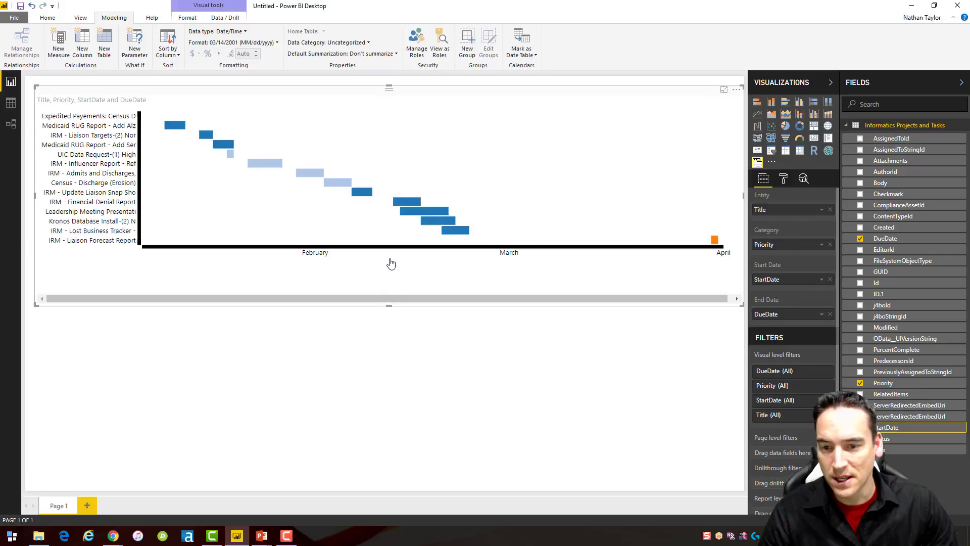
left_click_drag(388, 305, 180, 290)
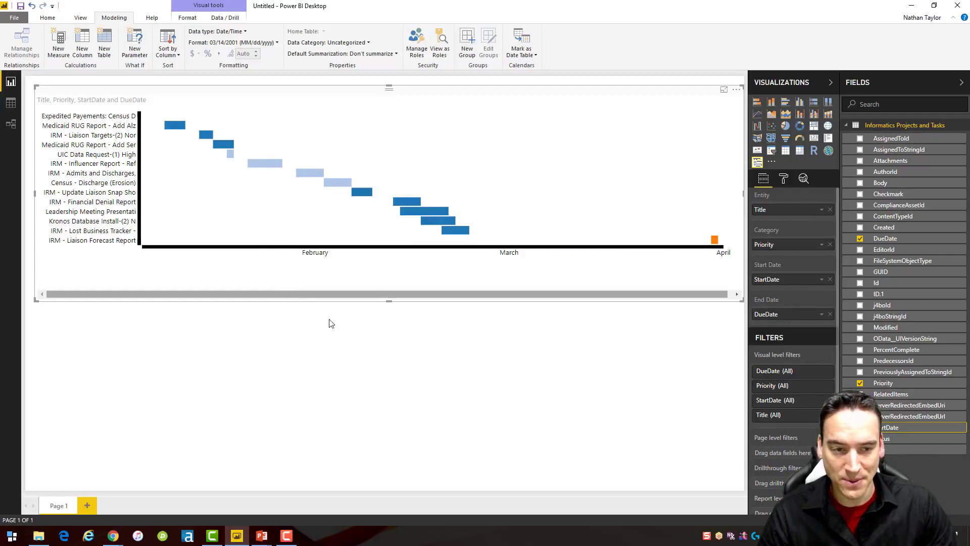
Insert a new Table visual below the timeline and widen it across the canvas.
left_click(670, 387)
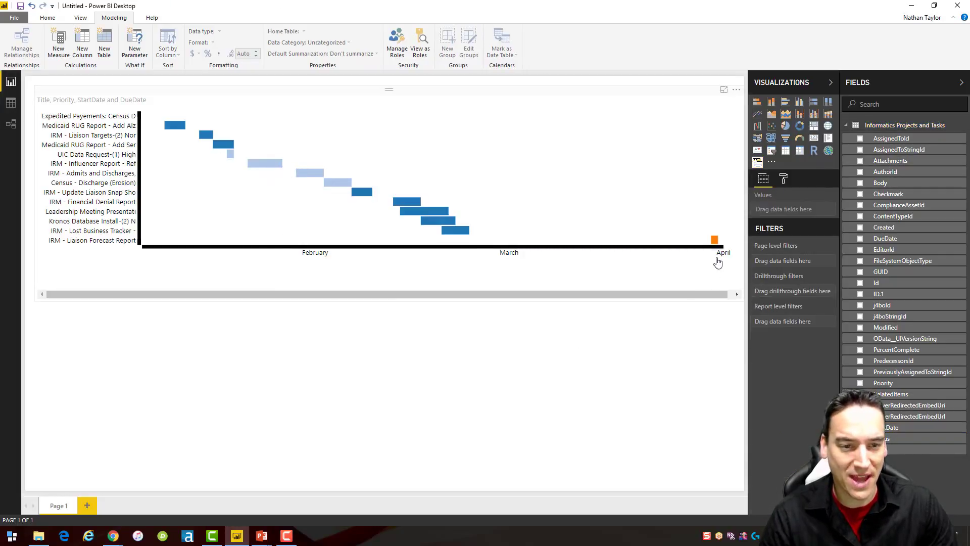
left_click(786, 152)
left_click_drag(189, 389, 749, 377)
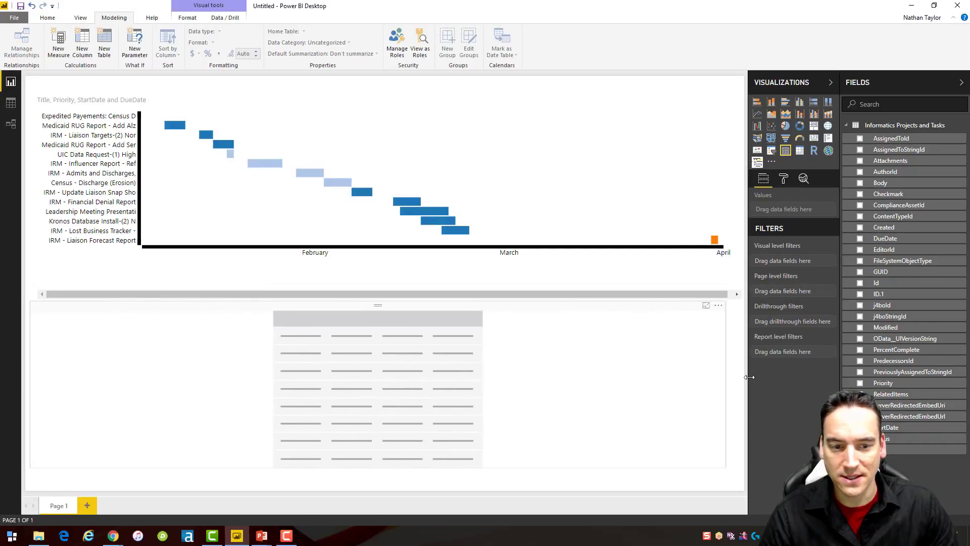
left_click(733, 381)
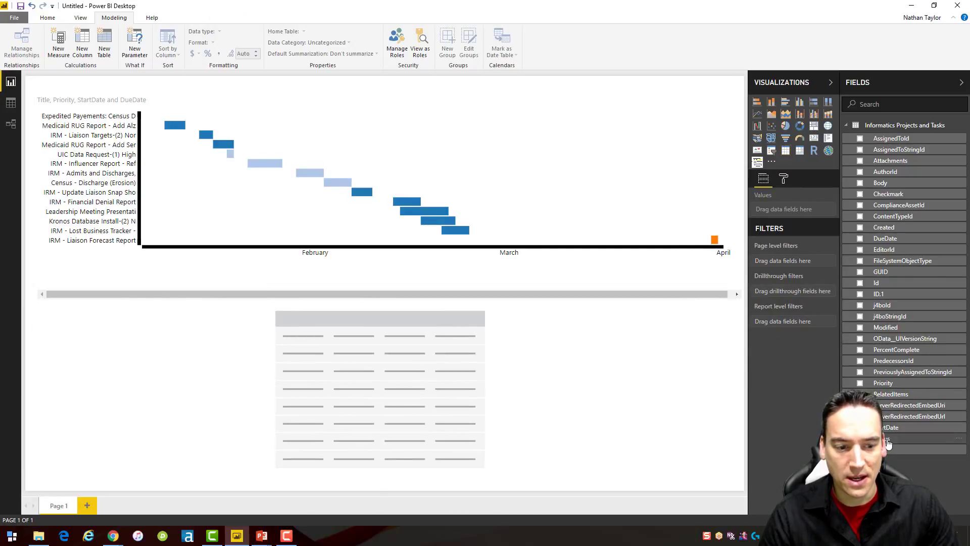
Add Title, StartDate and DueDate to the table, showing both dates as plain dates instead of Date Hierarchy.
left_click_drag(888, 443, 399, 398)
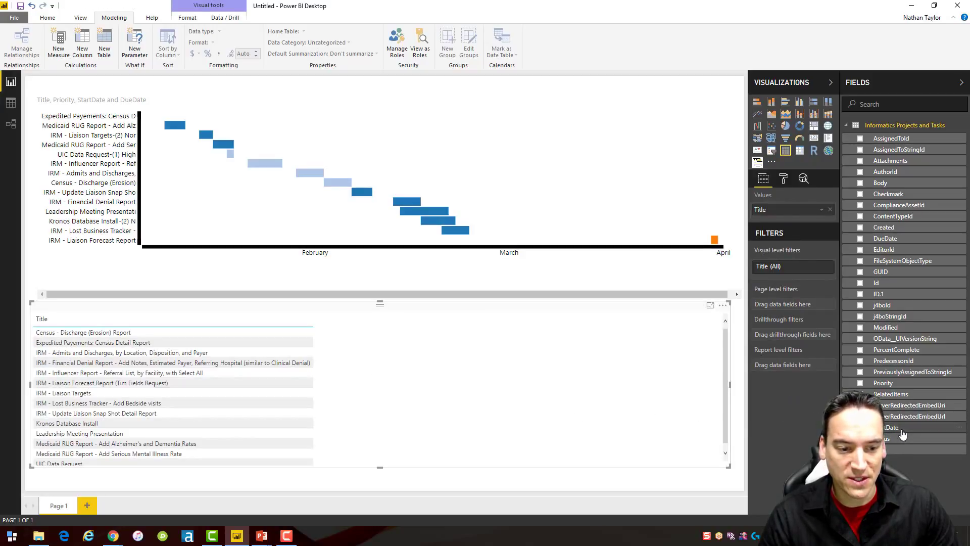
left_click_drag(902, 433, 493, 399)
left_click(889, 238)
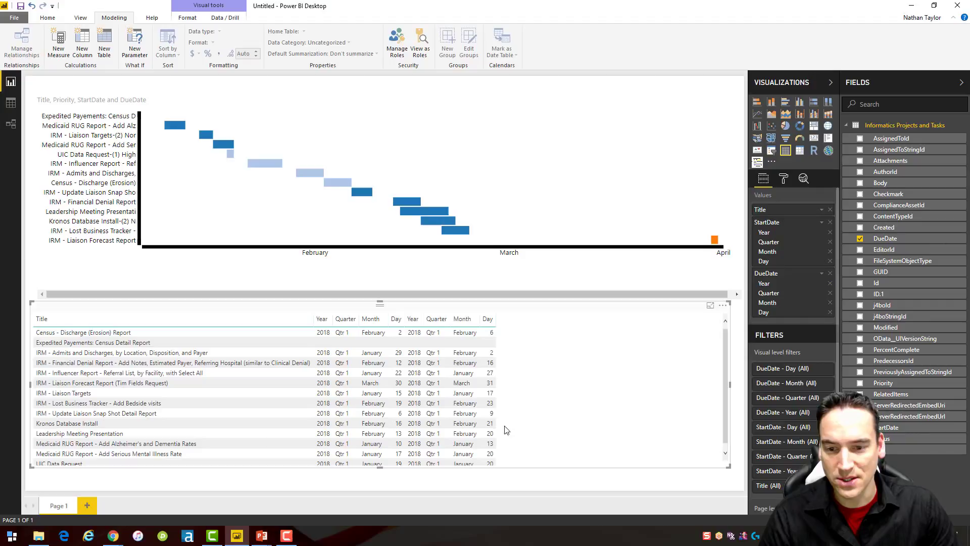
left_click(821, 222)
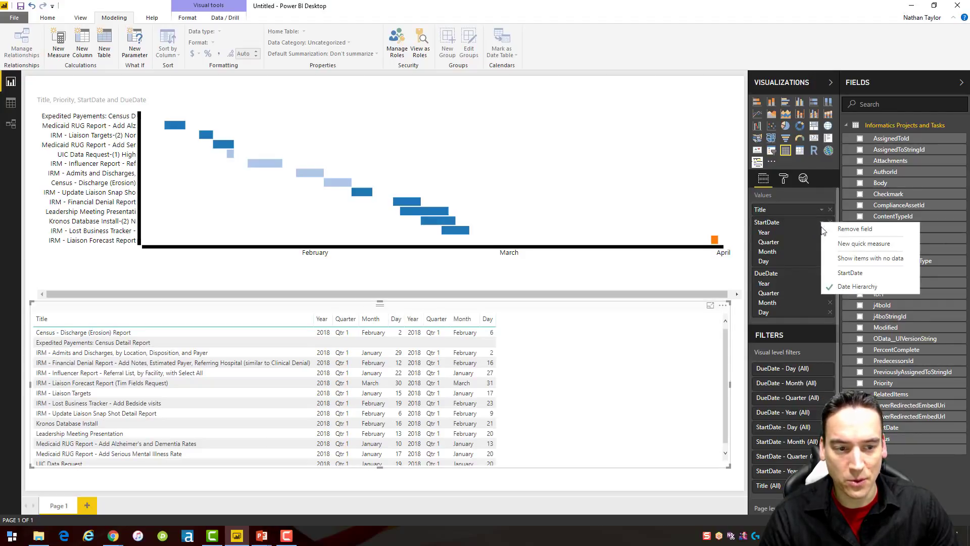
left_click(850, 273)
left_click(821, 236)
left_click(848, 283)
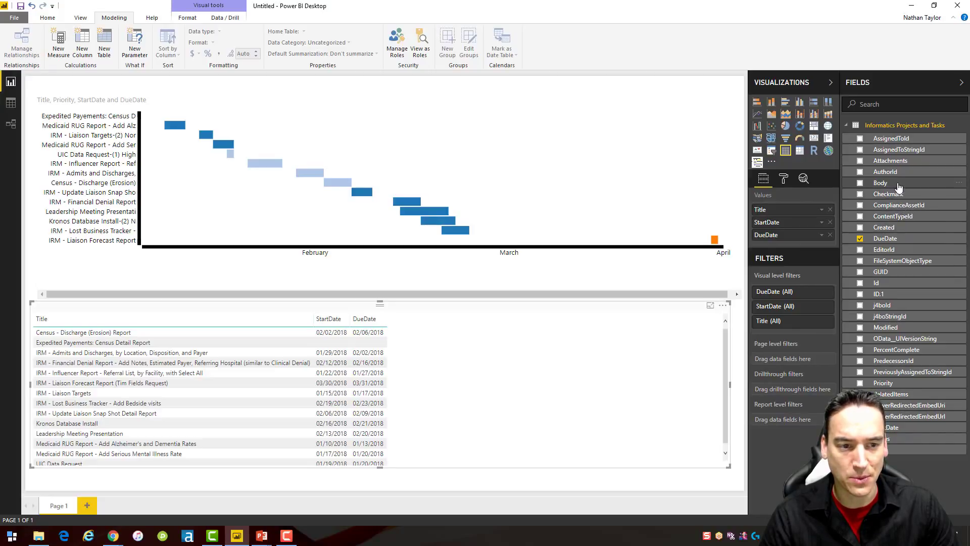
Try adding a Body column, remove it, then add Status and Priority columns to the table.
left_click_drag(889, 183, 482, 390)
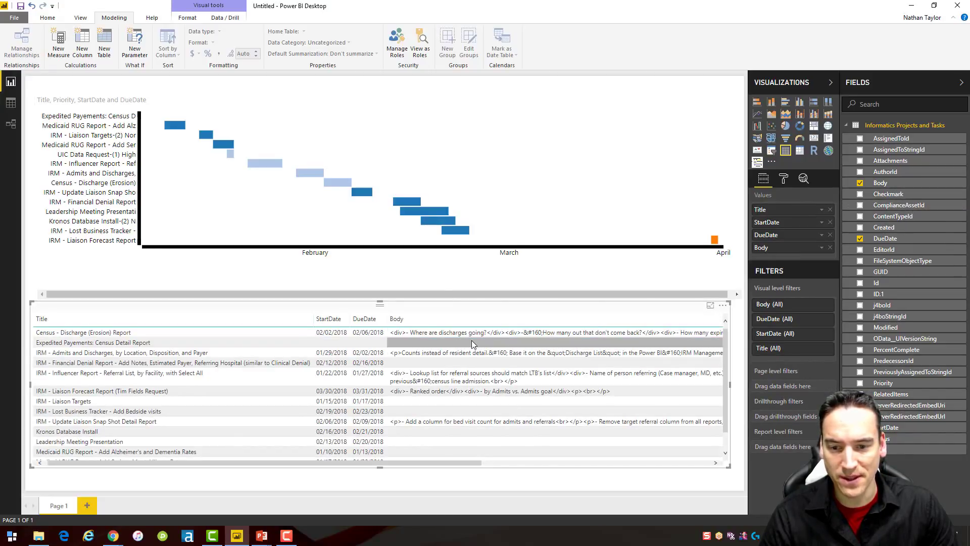
left_click(829, 248)
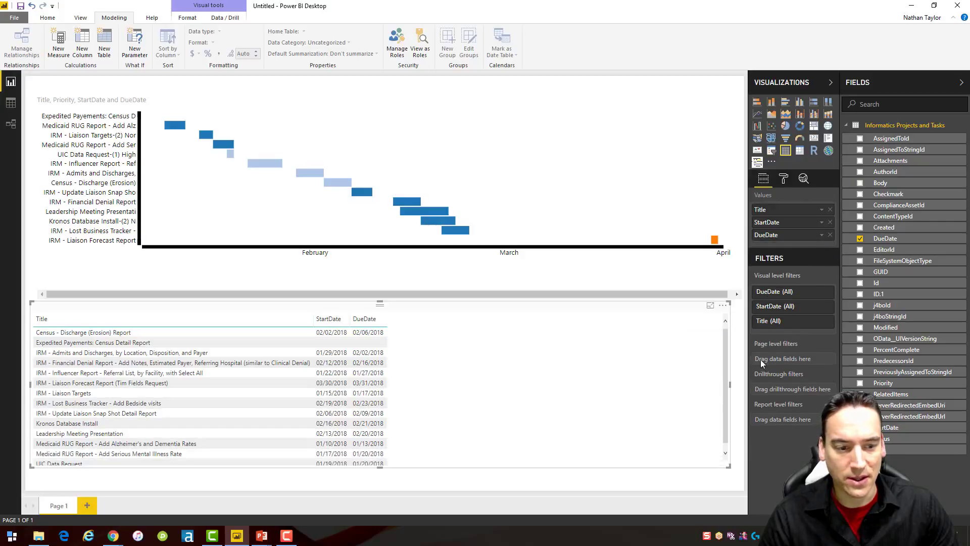
left_click(905, 441)
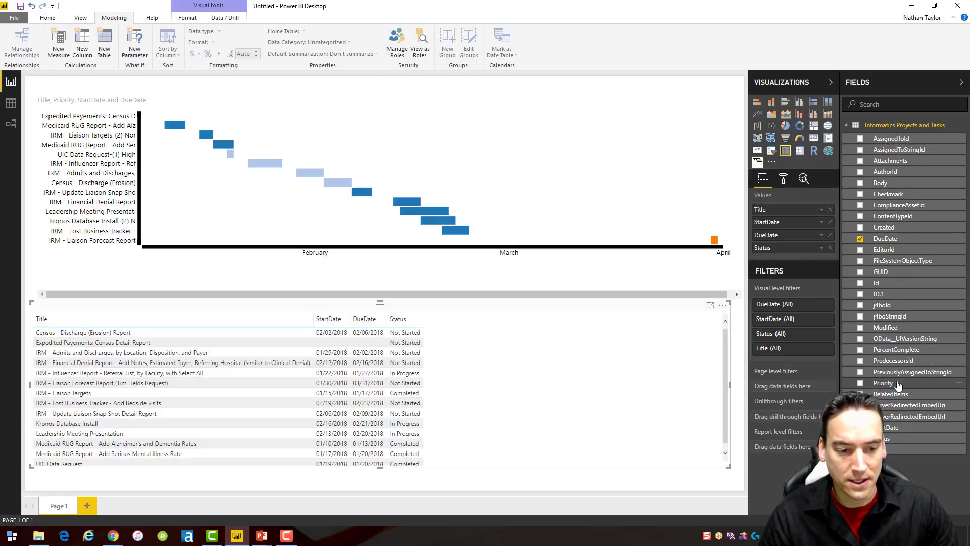
left_click_drag(889, 383, 531, 401)
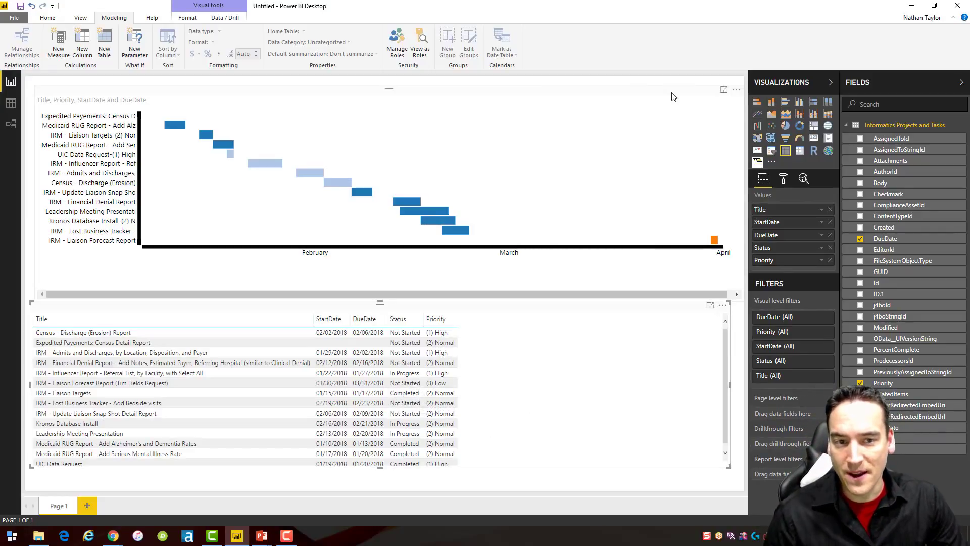
View the timeline chart in focus mode, then go back to the full report page.
left_click(724, 91)
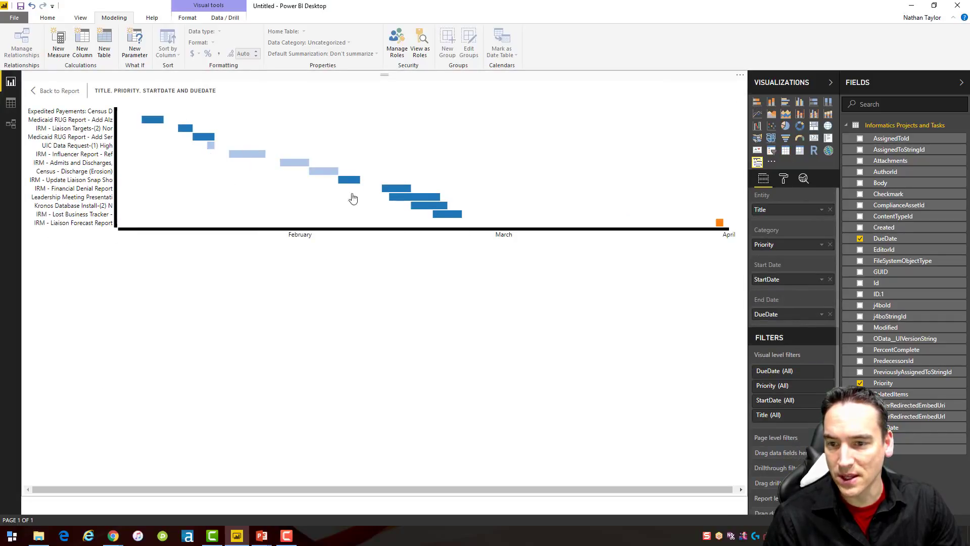
left_click(59, 91)
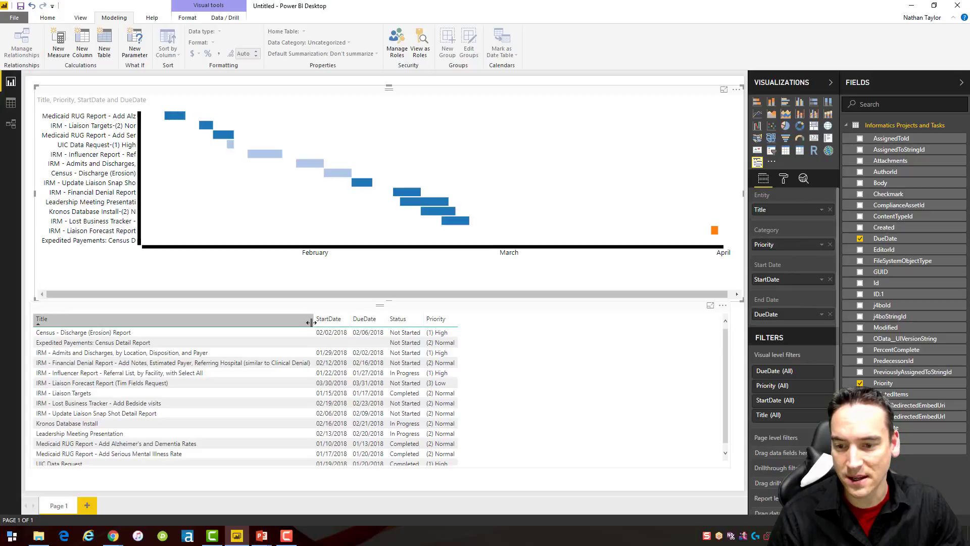
Widen the table's Title column so each long task name fits on one line.
mouse_move(311, 322)
left_mouse_down()
mouse_move(336, 321)
mouse_move(204, 327)
mouse_move(321, 333)
left_mouse_up()
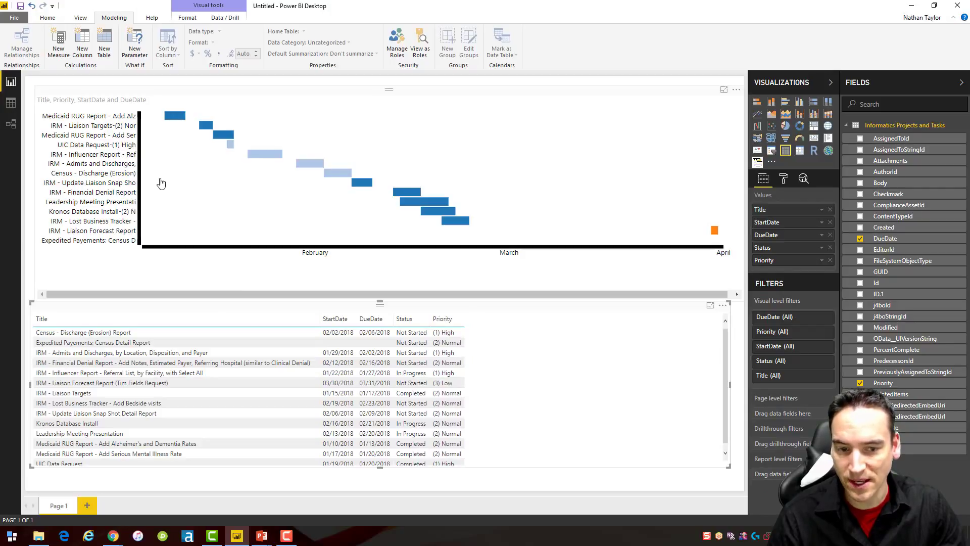